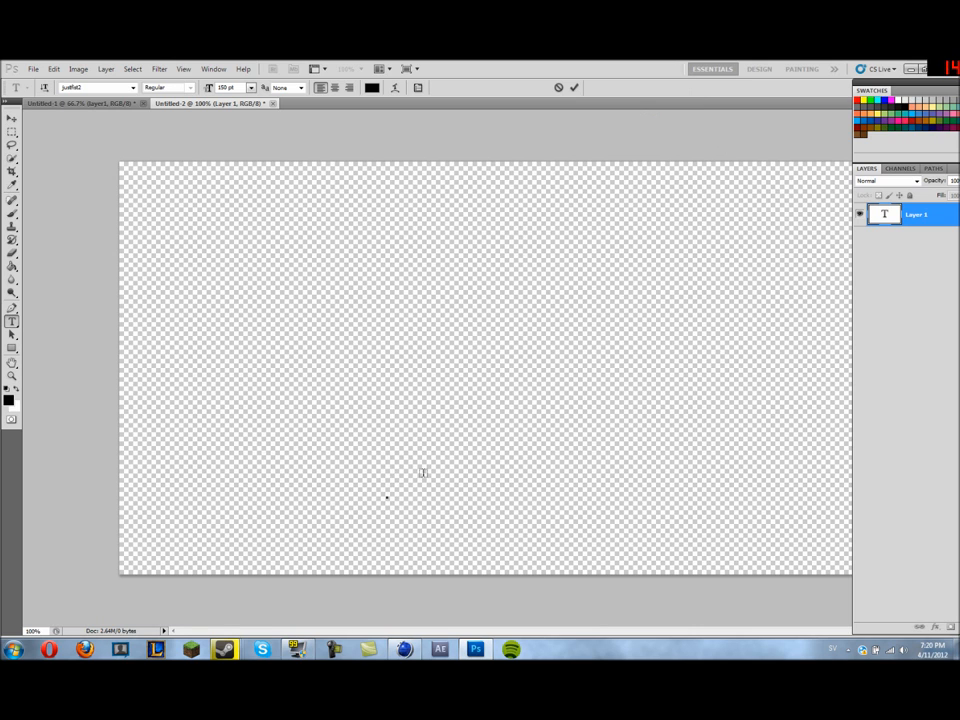
{"action": "type", "text": "GRAVITY"}
Step: Centre the GRAVITY graffiti lettering on the canvas and commit it as the Gravity text layer
{"action": "left_click_drag", "start_coordinate": [530, 470], "coordinate": [456, 315]}
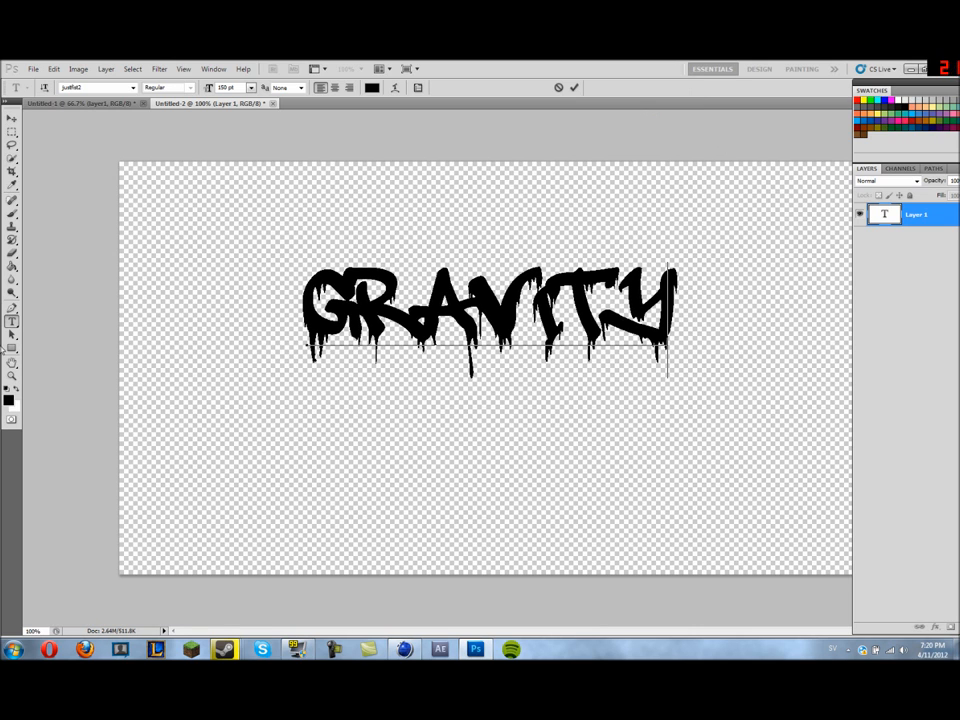
{"action": "left_click", "coordinate": [12, 334]}
{"action": "left_click", "coordinate": [888, 215], "text": "ctrl"}
Step: Load the lettering's outline as a selection and convert it into a work path
{"action": "right_click", "coordinate": [546, 332]}
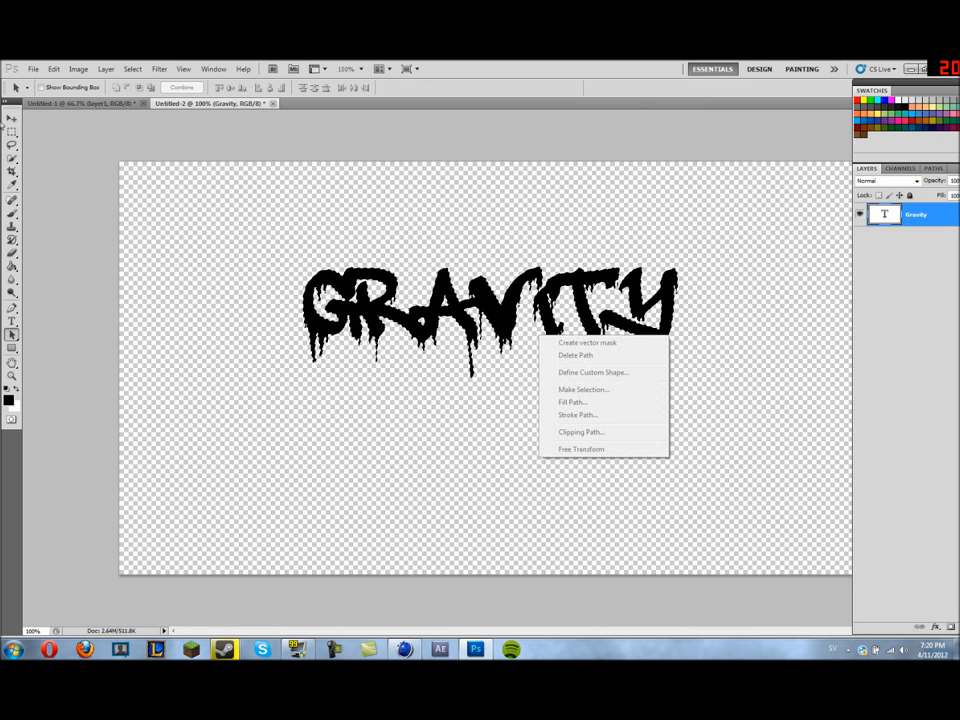
{"action": "key", "text": "Escape"}
{"action": "key", "text": "m"}
{"action": "right_click", "coordinate": [406, 301]}
{"action": "left_click", "coordinate": [453, 377]}
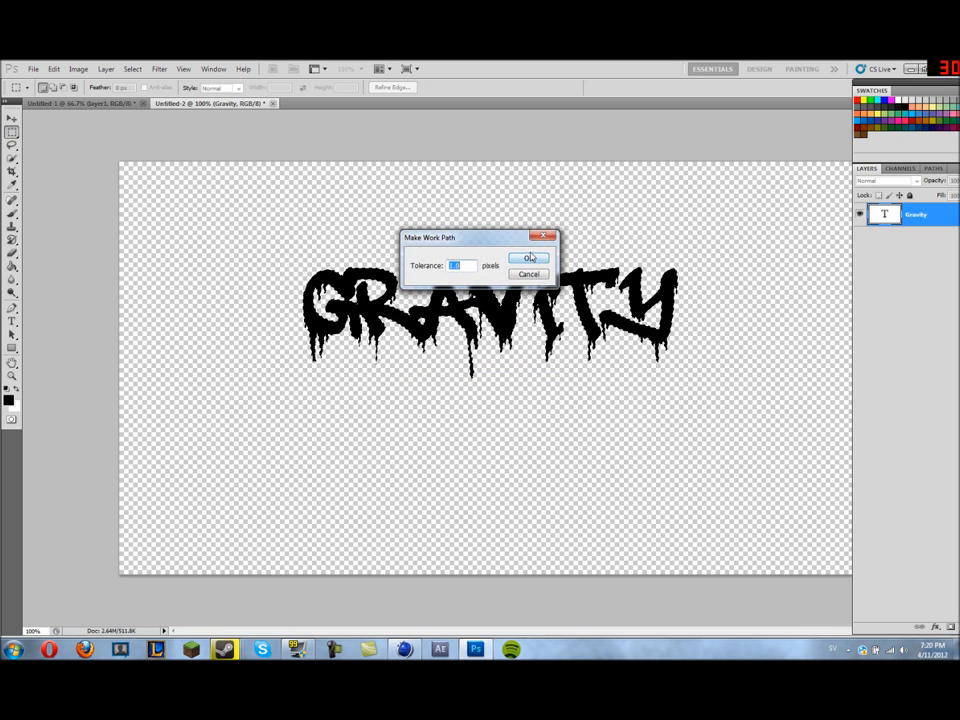
{"action": "left_click", "coordinate": [524, 369]}
Step: Export the work path to Illustrator as Gravity.ai, overwriting the existing file
{"action": "left_click", "coordinate": [933, 168]}
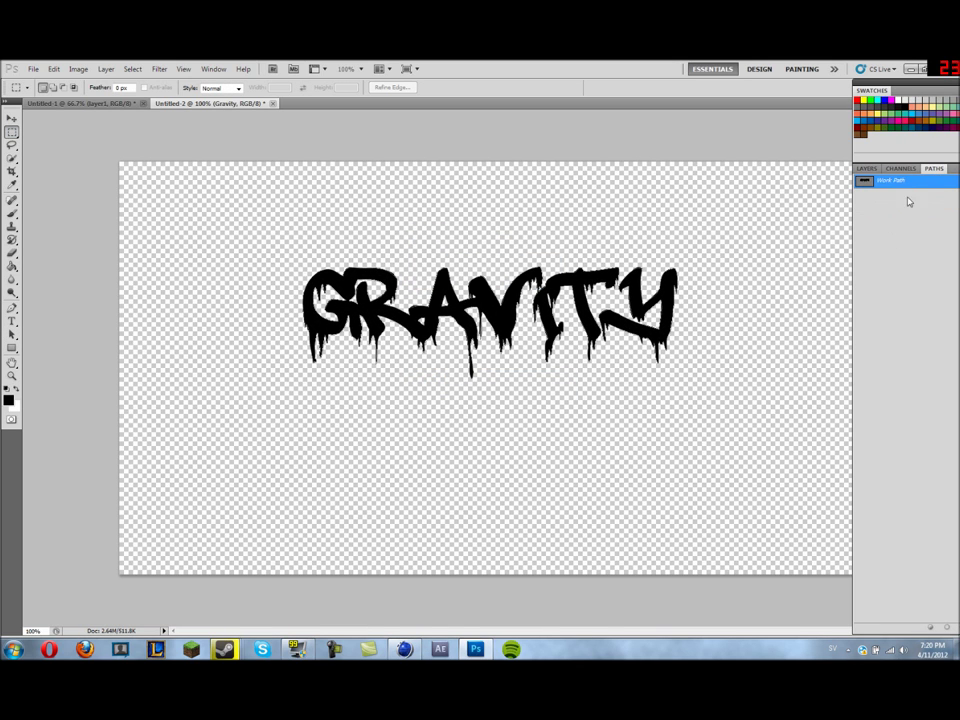
{"action": "left_click", "coordinate": [33, 69]}
{"action": "left_click", "coordinate": [236, 330]}
{"action": "key", "text": "Return"}
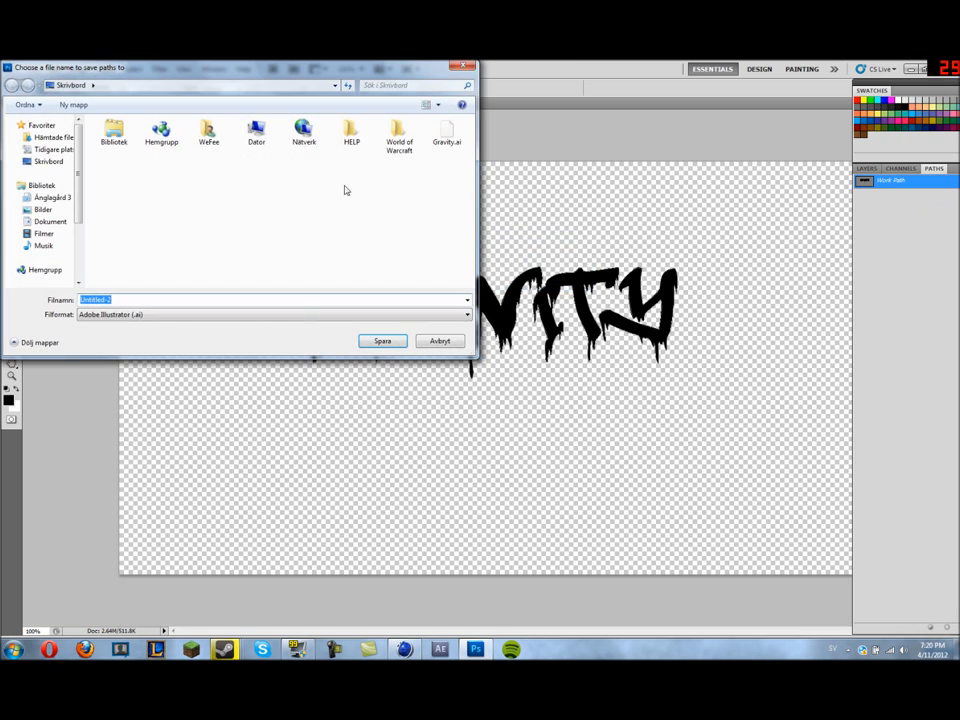
{"action": "type", "text": "Gravit"}
{"action": "left_click", "coordinate": [171, 313]}
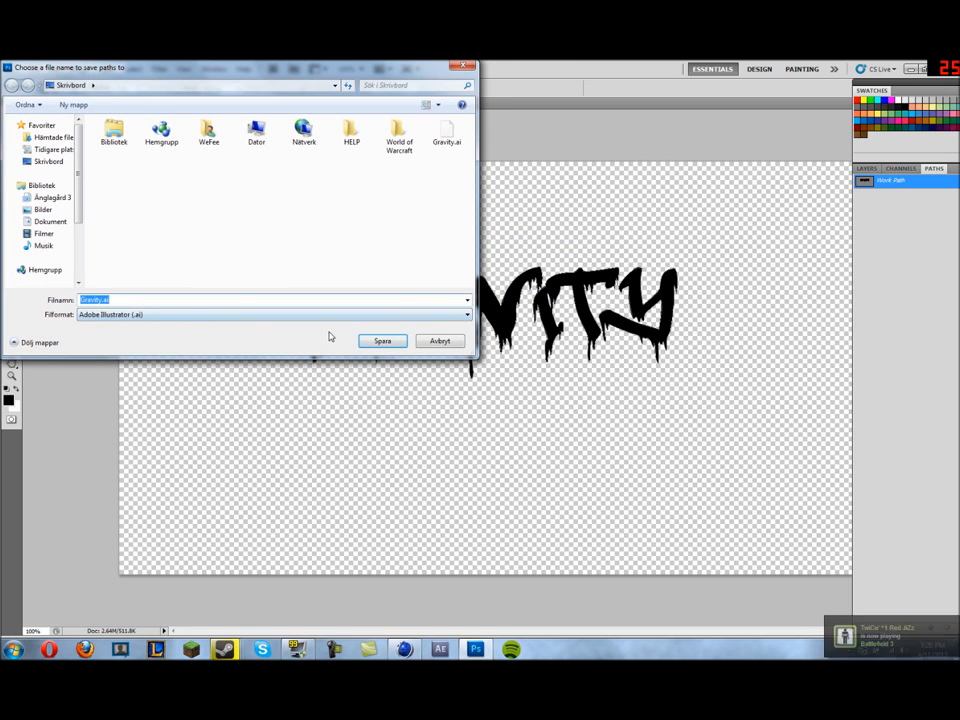
{"action": "left_click", "coordinate": [382, 341]}
{"action": "left_click", "coordinate": [513, 357]}
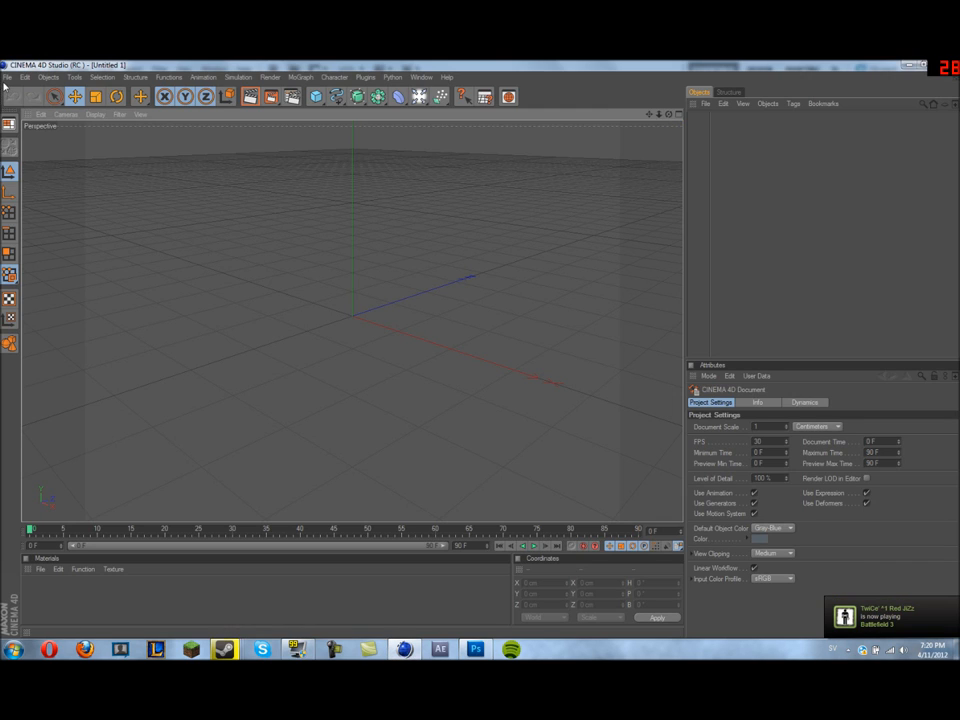
Step: Import Gravity.ai into Cinema 4D with the default Illustrator import settings
{"action": "left_click", "coordinate": [7, 77]}
{"action": "left_click", "coordinate": [50, 105]}
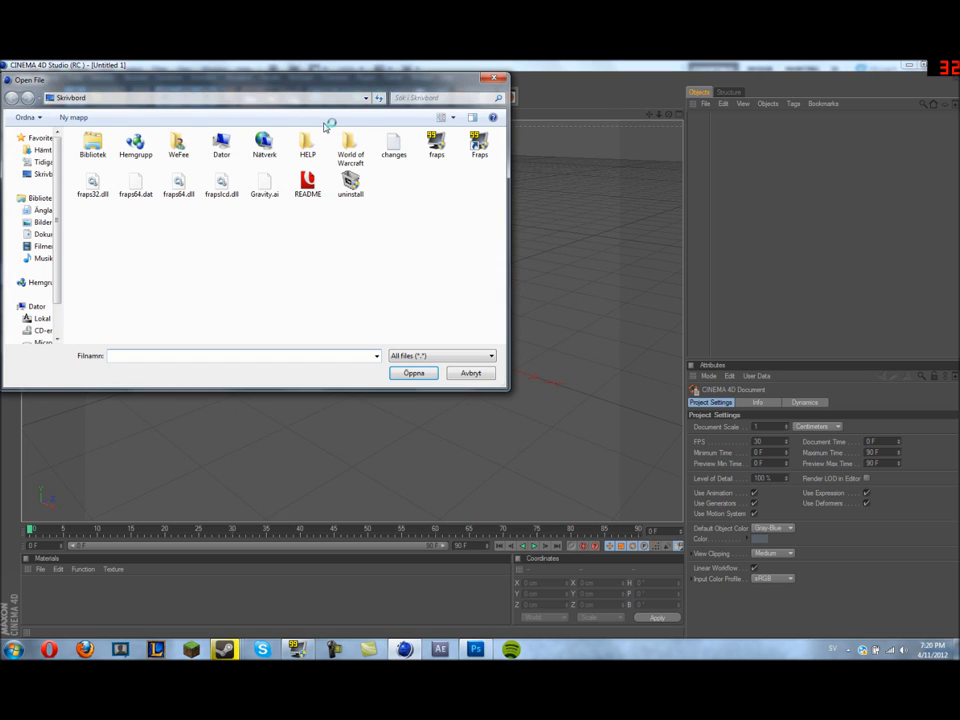
{"action": "left_click", "coordinate": [409, 373]}
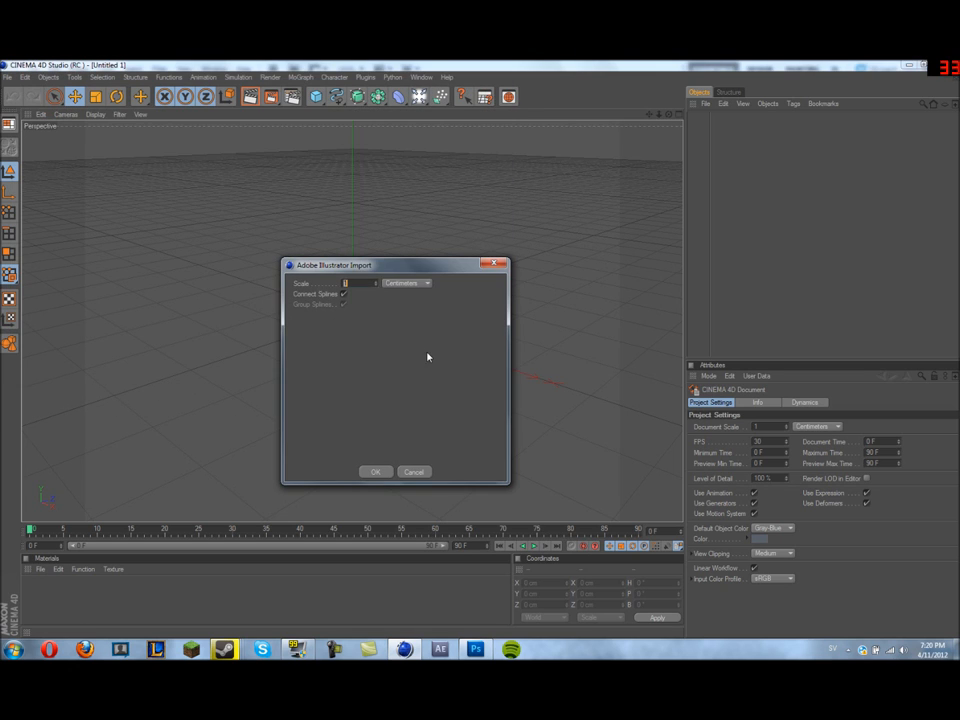
{"action": "left_click", "coordinate": [376, 472]}
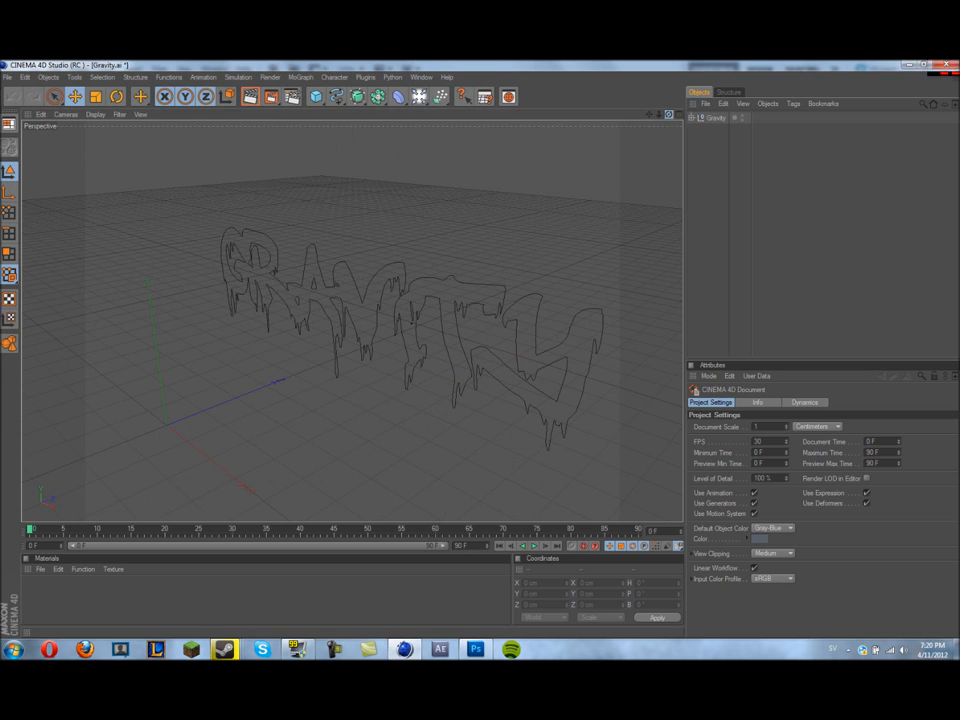
Step: Select the Path 5, Path 1 and Path 2 outlines and ungroup them from the Gravity group
{"action": "left_click_drag", "start_coordinate": [658, 114], "coordinate": [620, 150]}
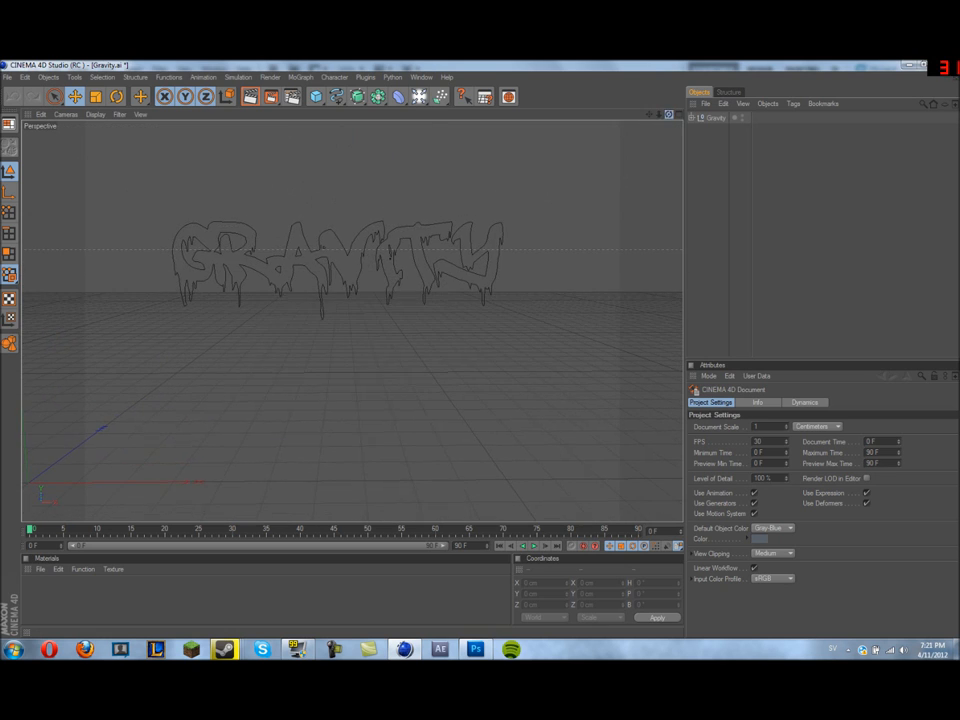
{"action": "left_click", "coordinate": [716, 118]}
{"action": "left_click", "coordinate": [721, 129]}
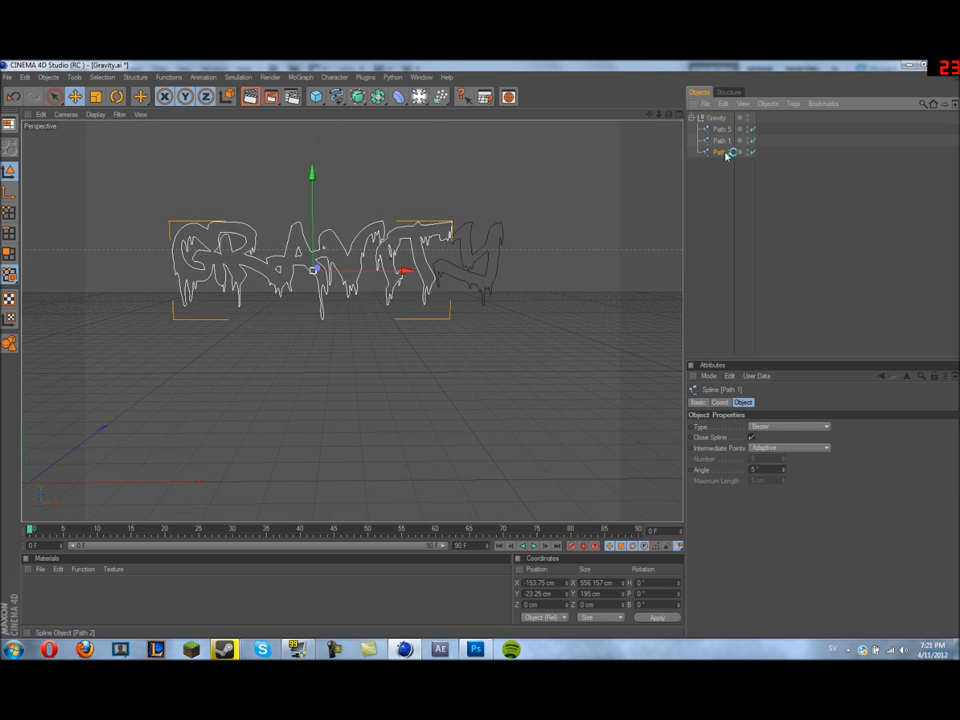
{"action": "left_click_drag", "start_coordinate": [658, 114], "coordinate": [640, 125]}
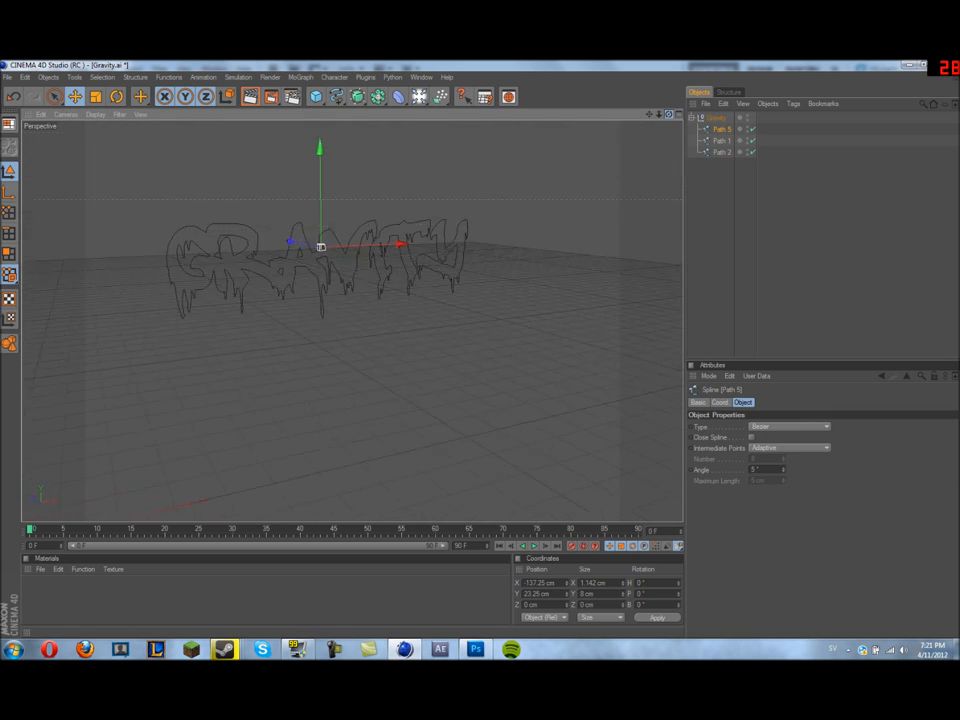
{"action": "left_click", "coordinate": [721, 140]}
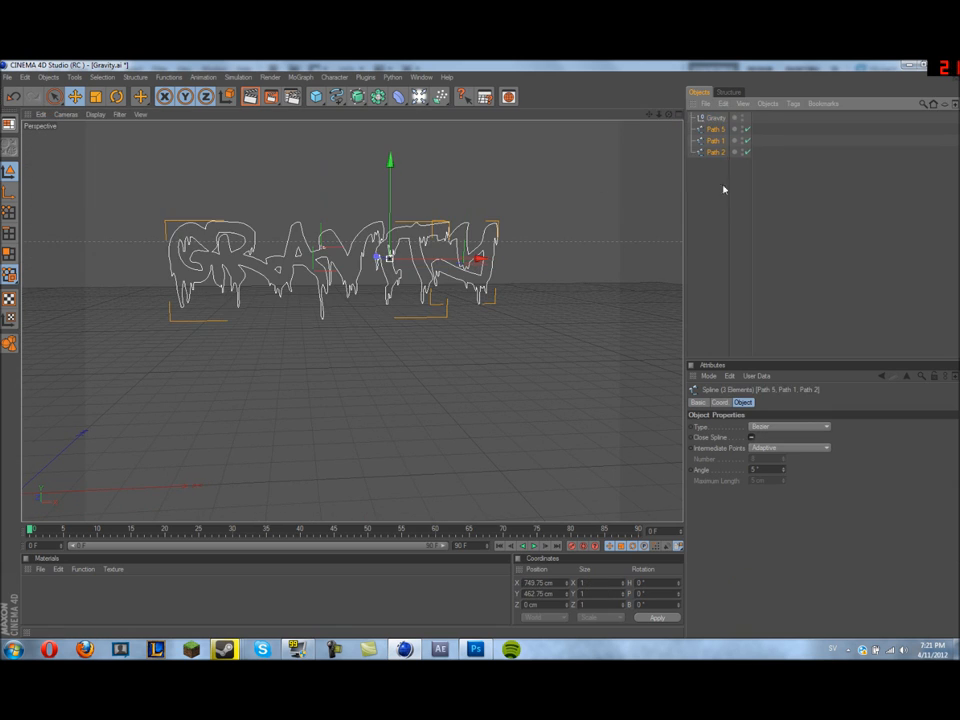
{"action": "key", "text": "shift+g"}
Step: Add Extrude NURBS objects and drop the path splines inside them to extrude the lettering
{"action": "left_click", "coordinate": [362, 104]}
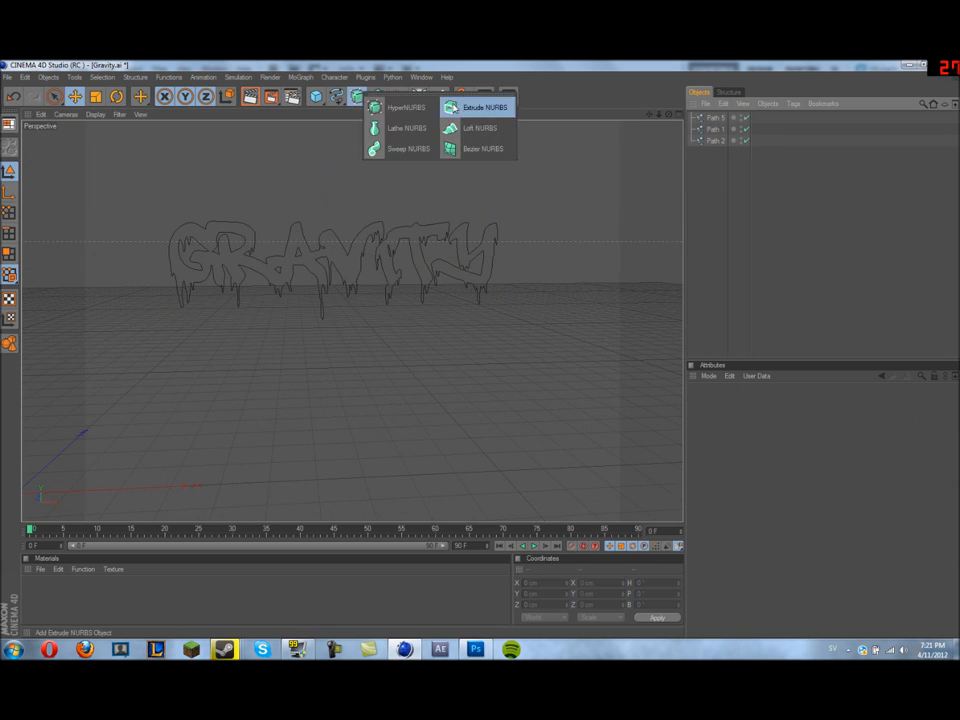
{"action": "left_click", "coordinate": [460, 105]}
{"action": "left_click", "coordinate": [460, 105]}
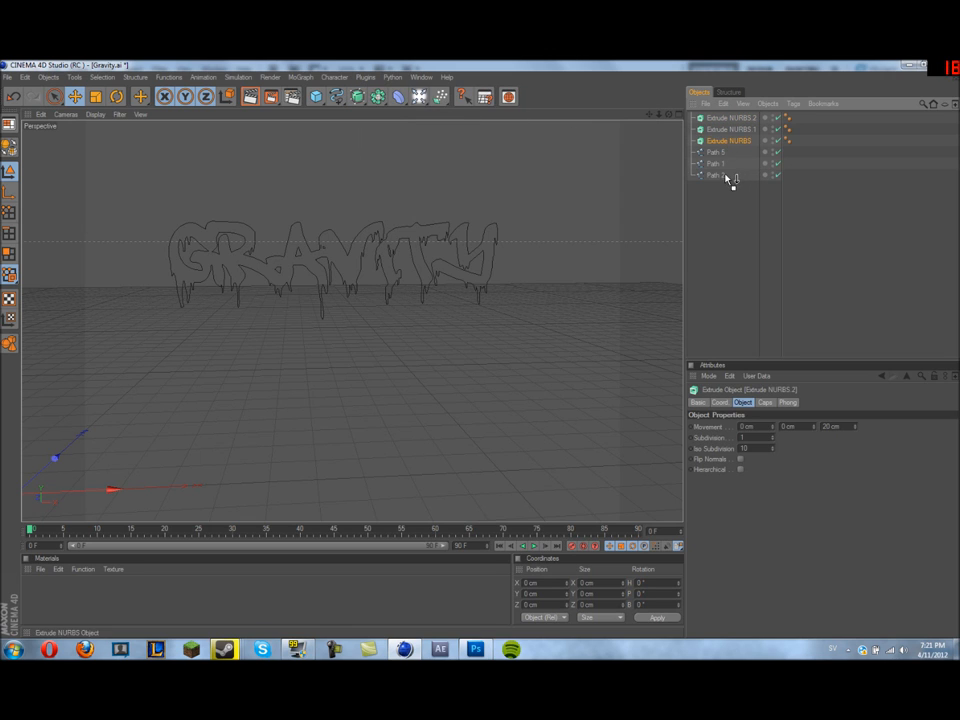
{"action": "left_click_drag", "start_coordinate": [718, 173], "coordinate": [730, 129]}
{"action": "left_click_drag", "start_coordinate": [716, 175], "coordinate": [730, 118]}
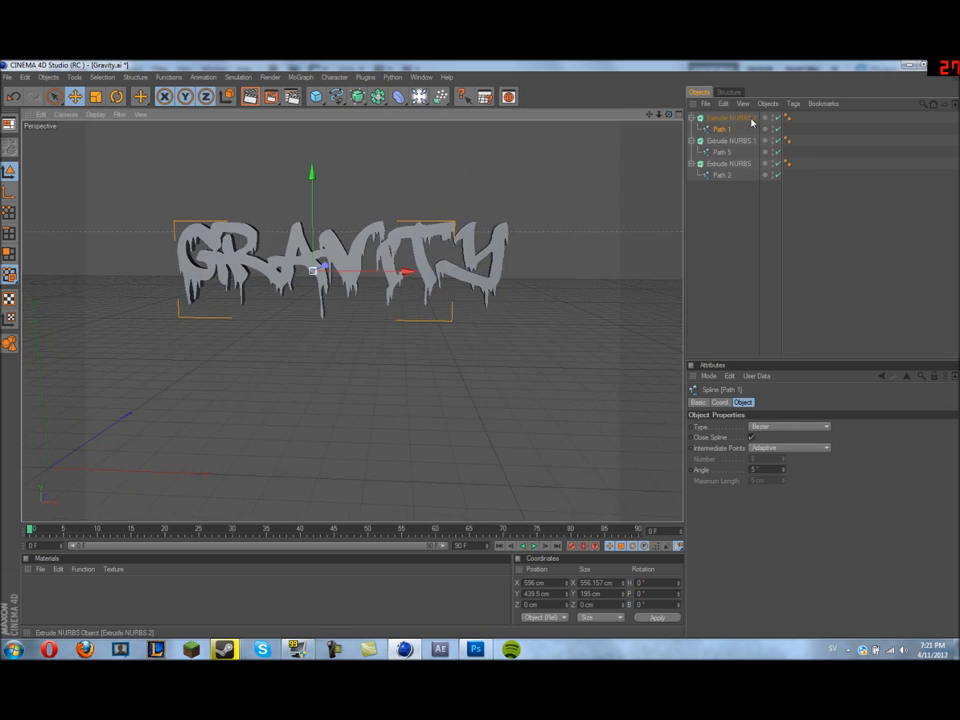
Step: Delete the spare Extrude NURBS 1 and select both remaining extrude objects
{"action": "left_click", "coordinate": [694, 140]}
{"action": "left_click", "coordinate": [715, 129]}
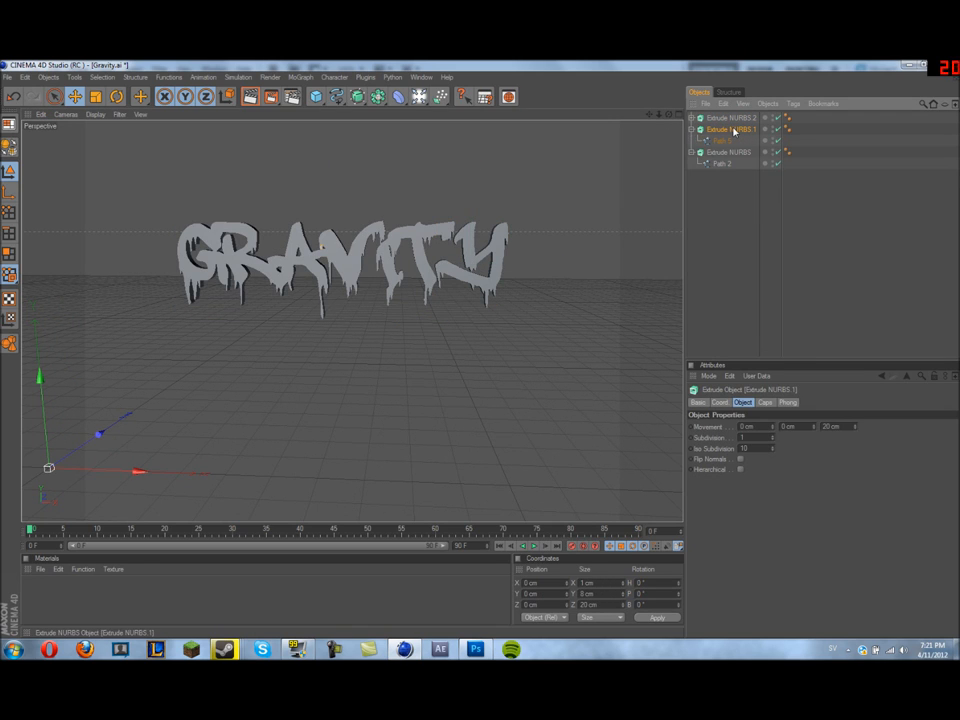
{"action": "key", "text": "Delete"}
{"action": "left_click", "coordinate": [592, 254]}
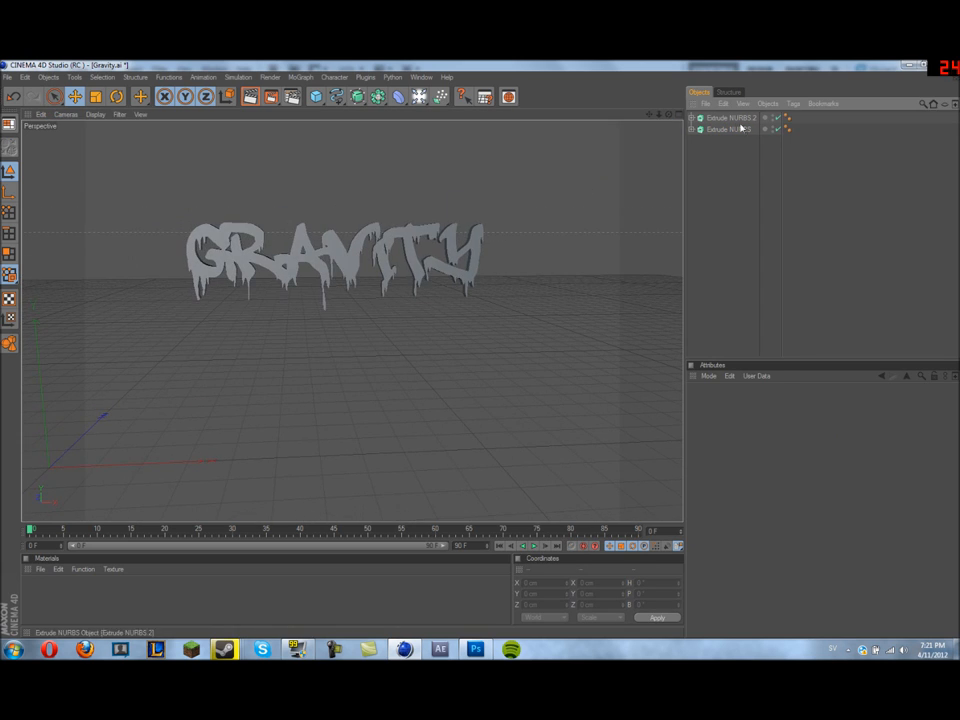
{"action": "key", "text": "ctrl+a"}
Step: Zero the first extrusion offset, deepen the extrusion to 12 cm and give it rounded fillet caps
{"action": "left_click_drag", "start_coordinate": [772, 431], "coordinate": [777, 434]}
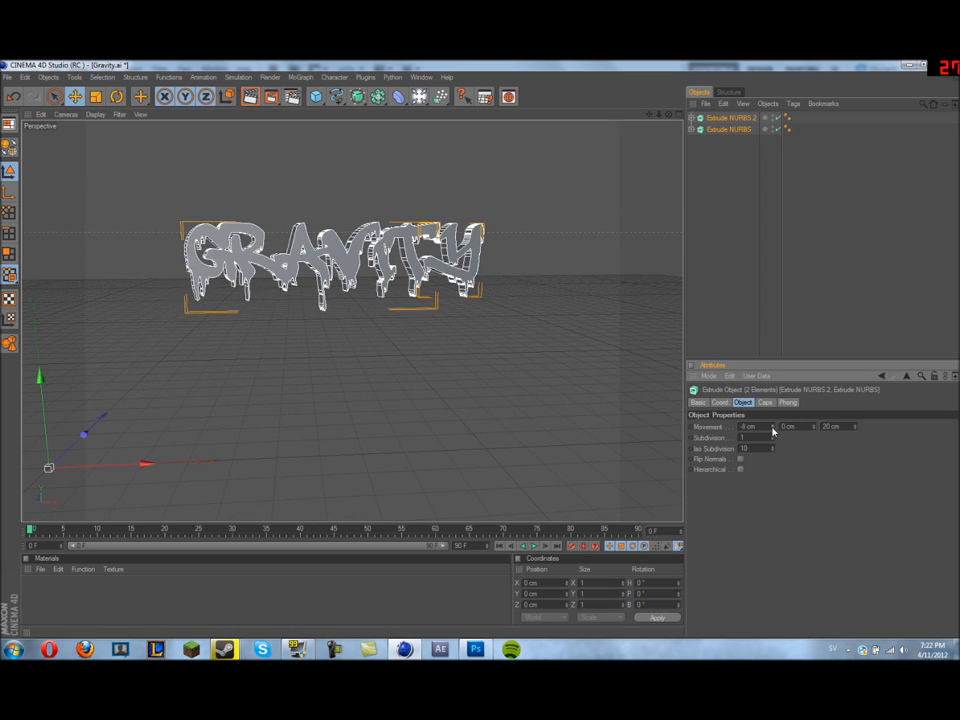
{"action": "type", "text": "0"}
{"action": "key", "text": "Return"}
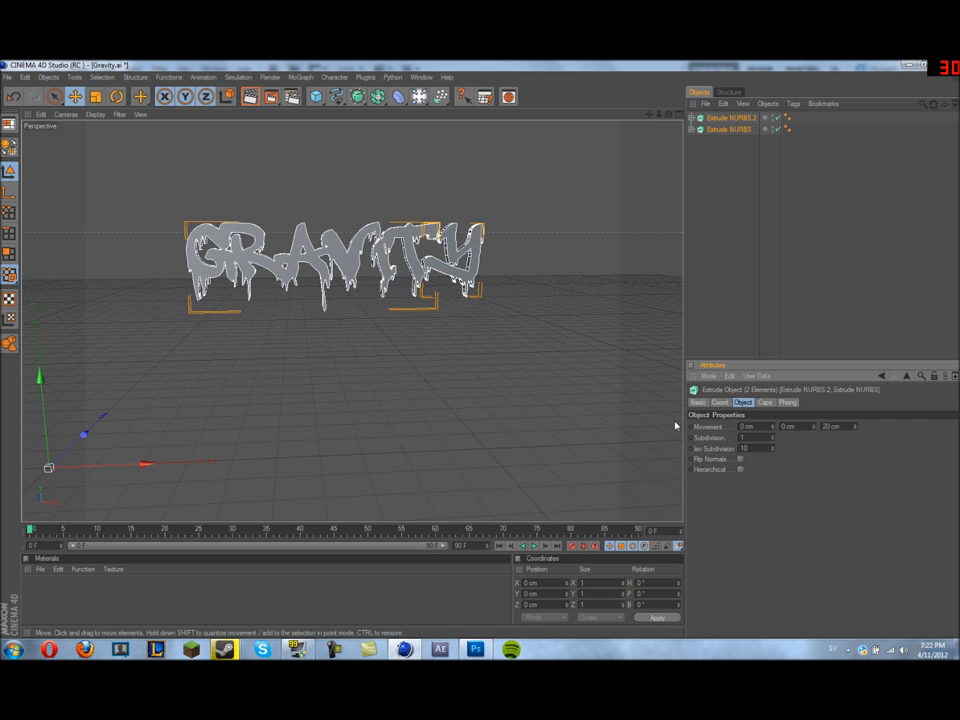
{"action": "left_click_drag", "start_coordinate": [815, 428], "coordinate": [815, 428]}
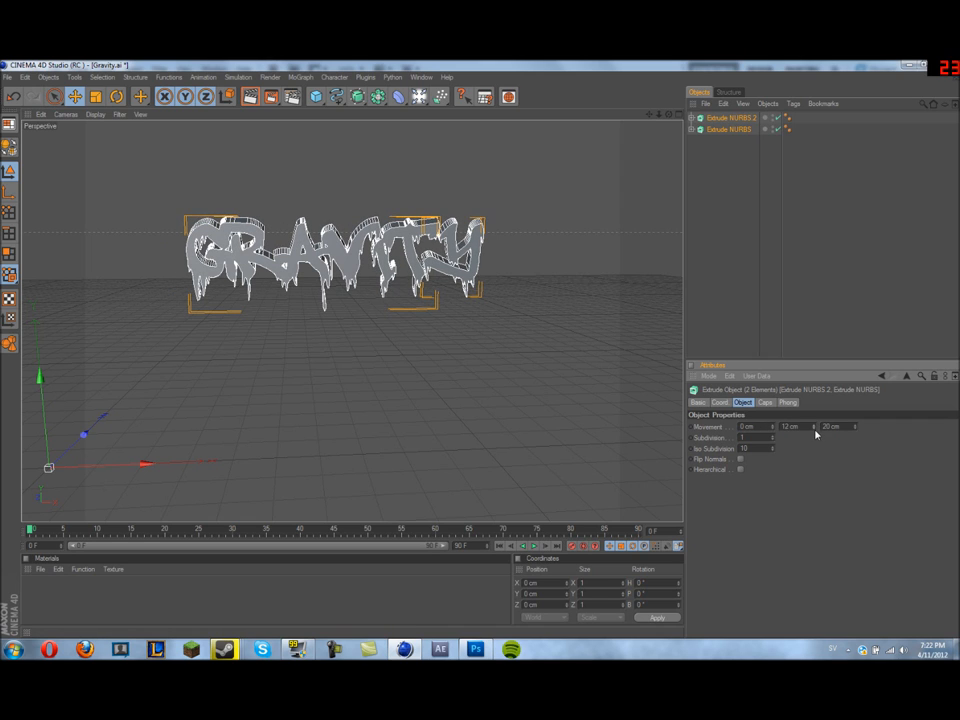
{"action": "left_click", "coordinate": [765, 402]}
{"action": "left_click", "coordinate": [748, 470]}
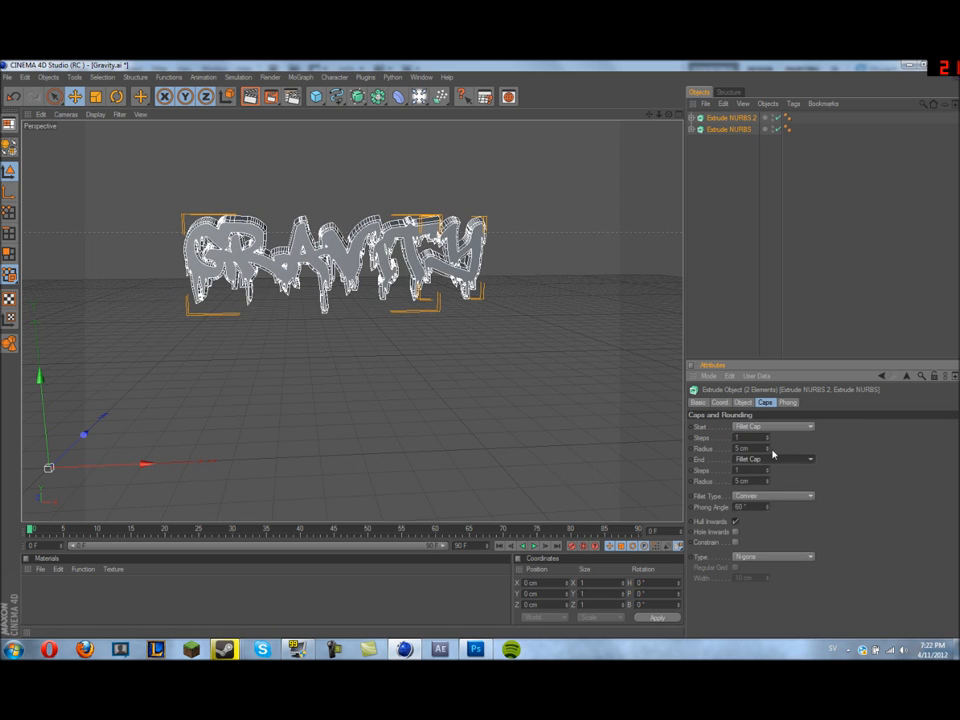
{"action": "left_click_drag", "start_coordinate": [668, 113], "coordinate": [600, 200]}
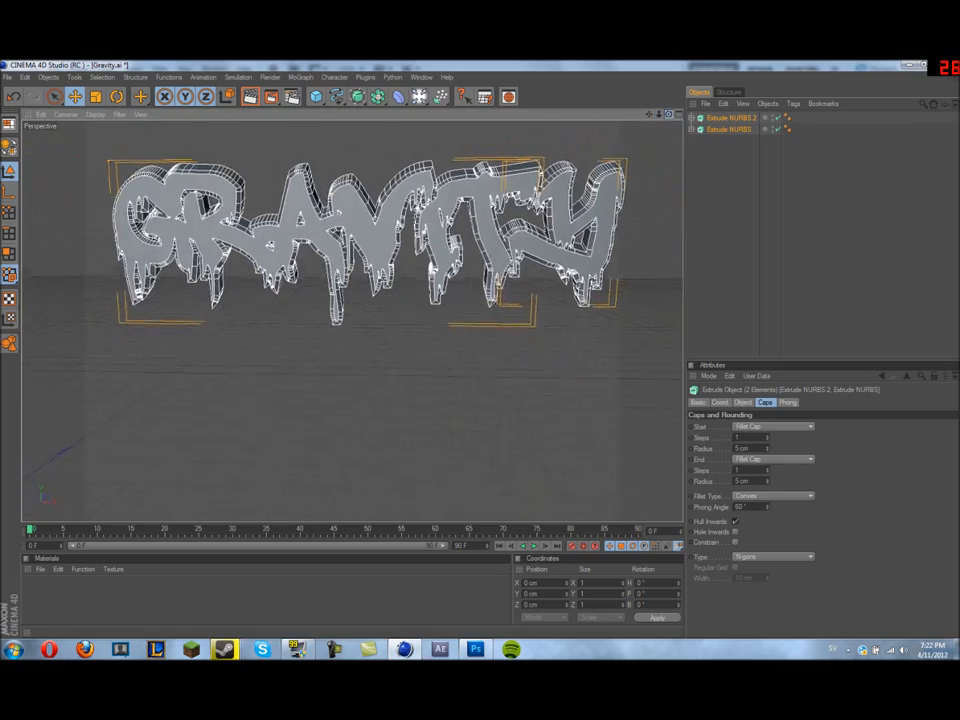
Step: In the Coord settings shift the lettering 2 cm sideways, turn it slightly, raise it and stretch it taller
{"action": "left_click", "coordinate": [719, 402]}
{"action": "left_click", "coordinate": [745, 424]}
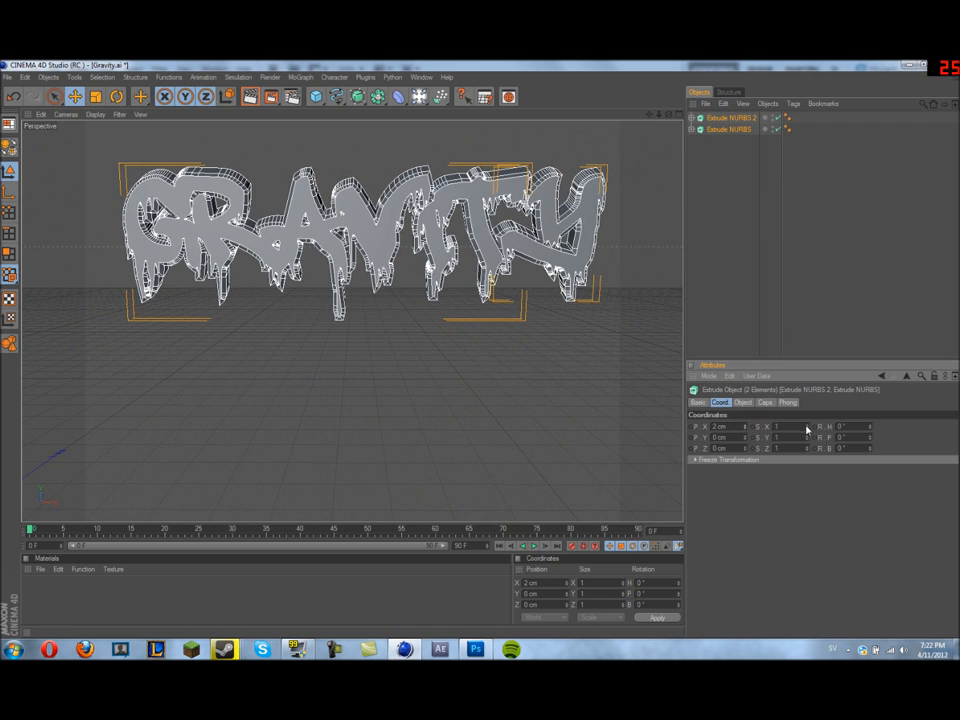
{"action": "left_click", "coordinate": [806, 424]}
{"action": "left_click", "coordinate": [806, 429]}
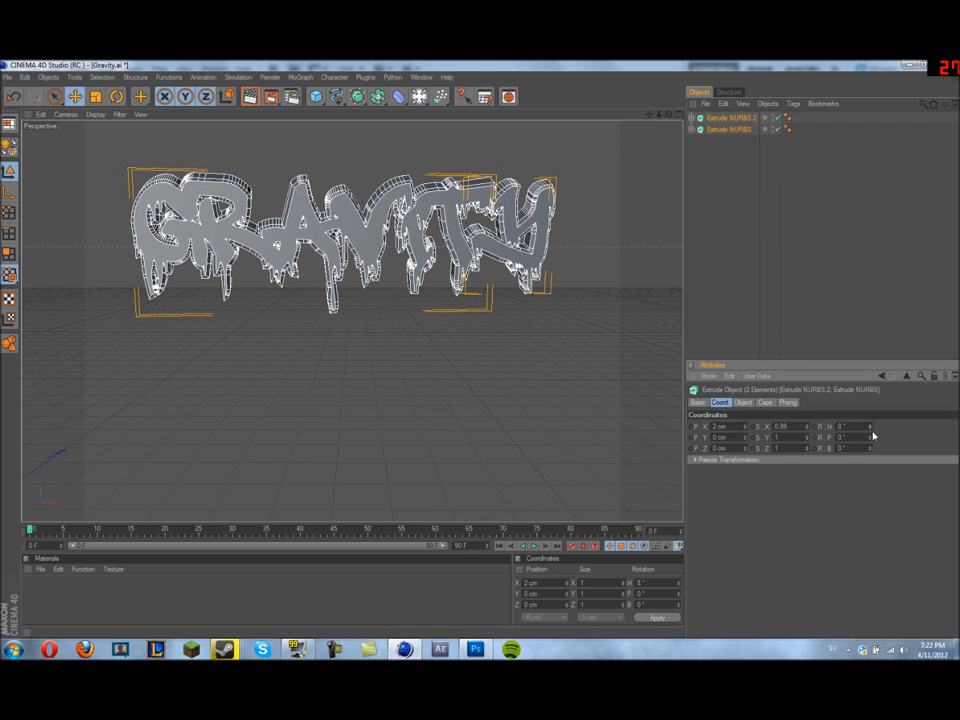
{"action": "left_click_drag", "start_coordinate": [870, 429], "coordinate": [760, 439]}
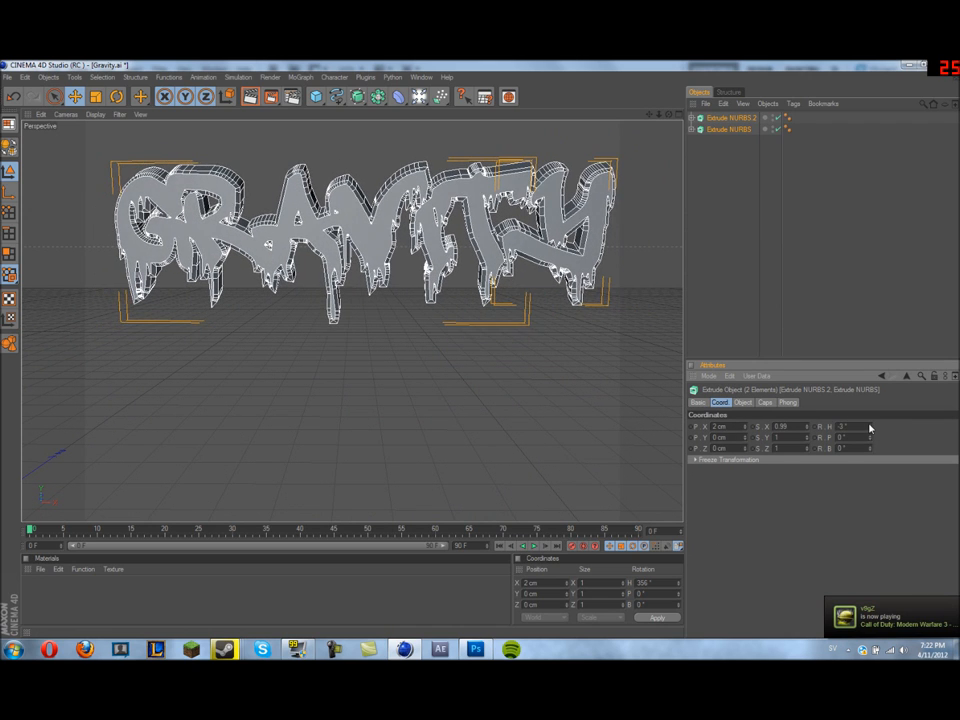
{"action": "left_click_drag", "start_coordinate": [744, 443], "coordinate": [744, 430]}
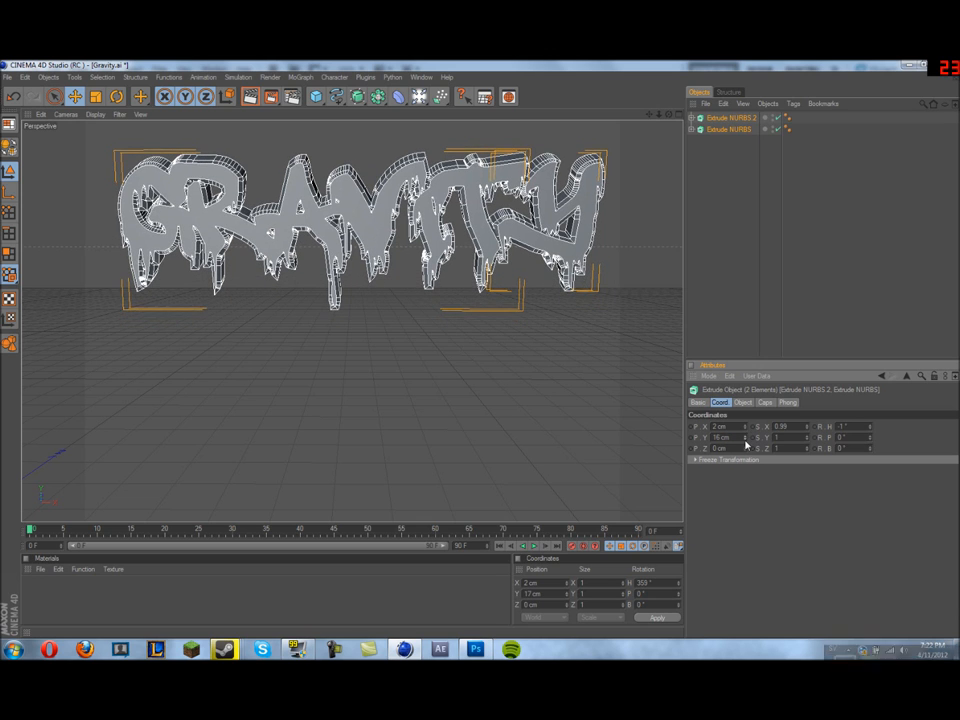
{"action": "left_click_drag", "start_coordinate": [808, 440], "coordinate": [767, 415]}
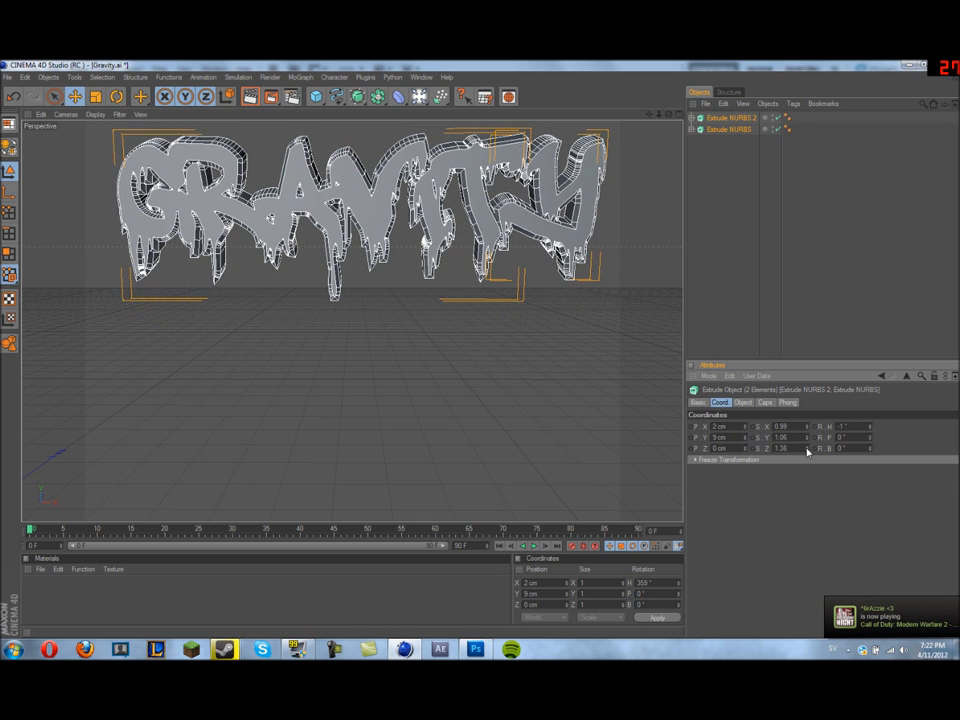
Step: Remove the vertical movement offset from the extrusion so the letters stand straight
{"action": "left_click", "coordinate": [745, 402]}
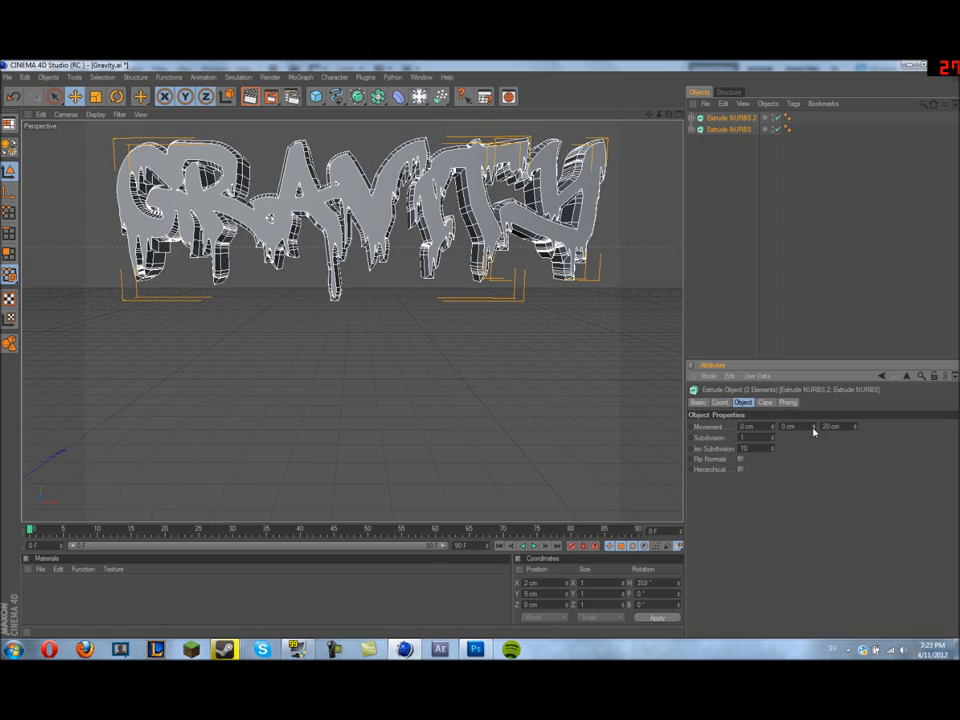
{"action": "left_click_drag", "start_coordinate": [812, 426], "coordinate": [812, 440]}
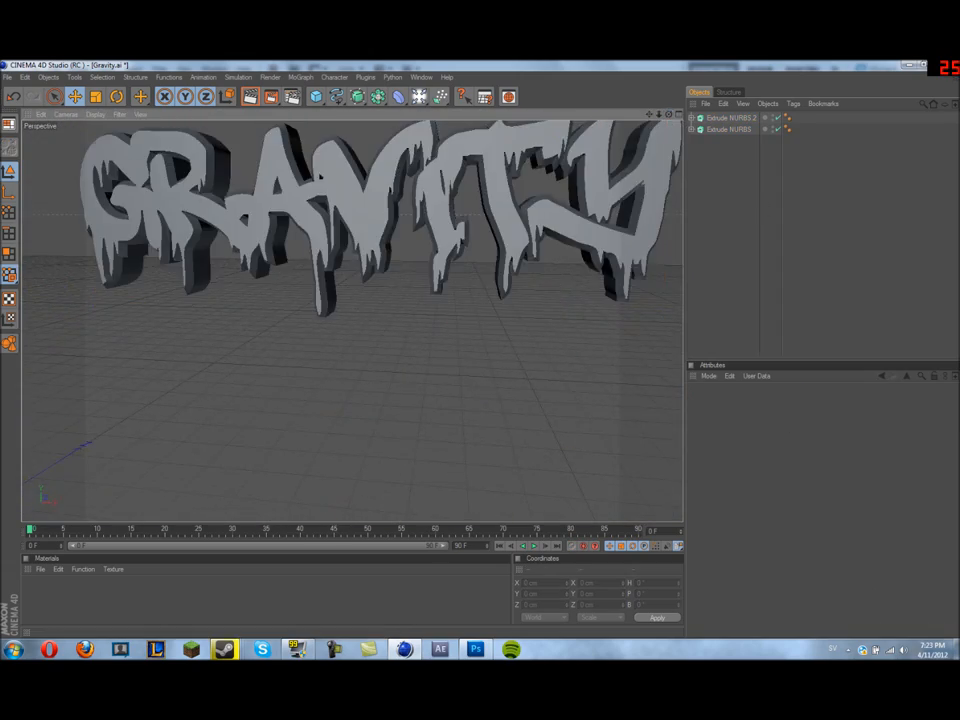
Step: Set the render output to 1280 × 720 in the Render Settings
{"action": "key", "text": "ctrl+b"}
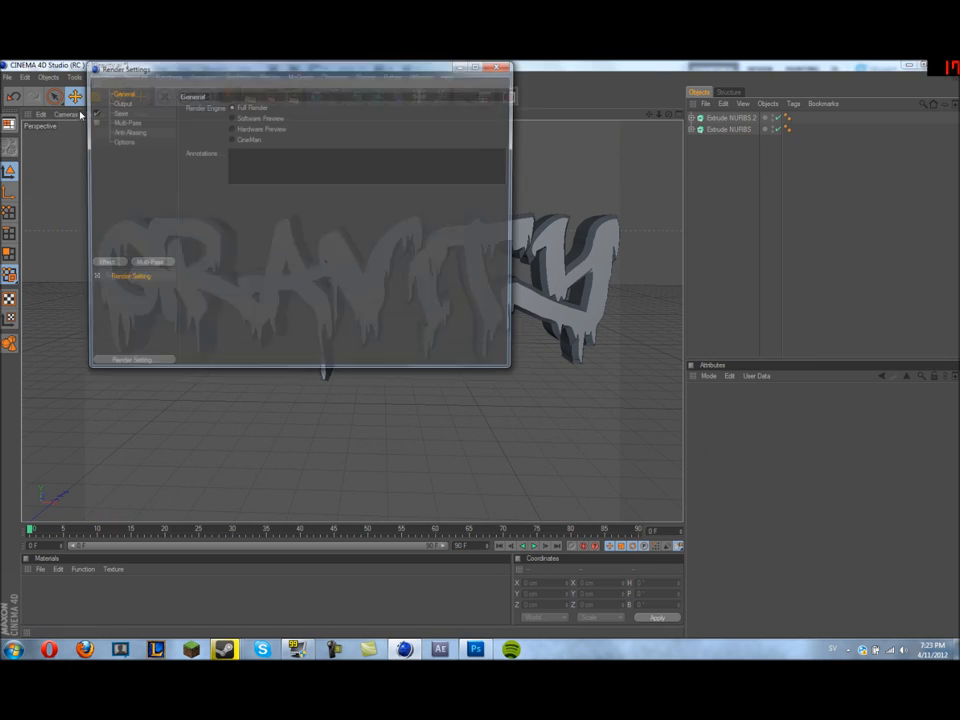
{"action": "type", "text": "1280"}
{"action": "key", "text": "Tab"}
{"action": "type", "text": "720"}
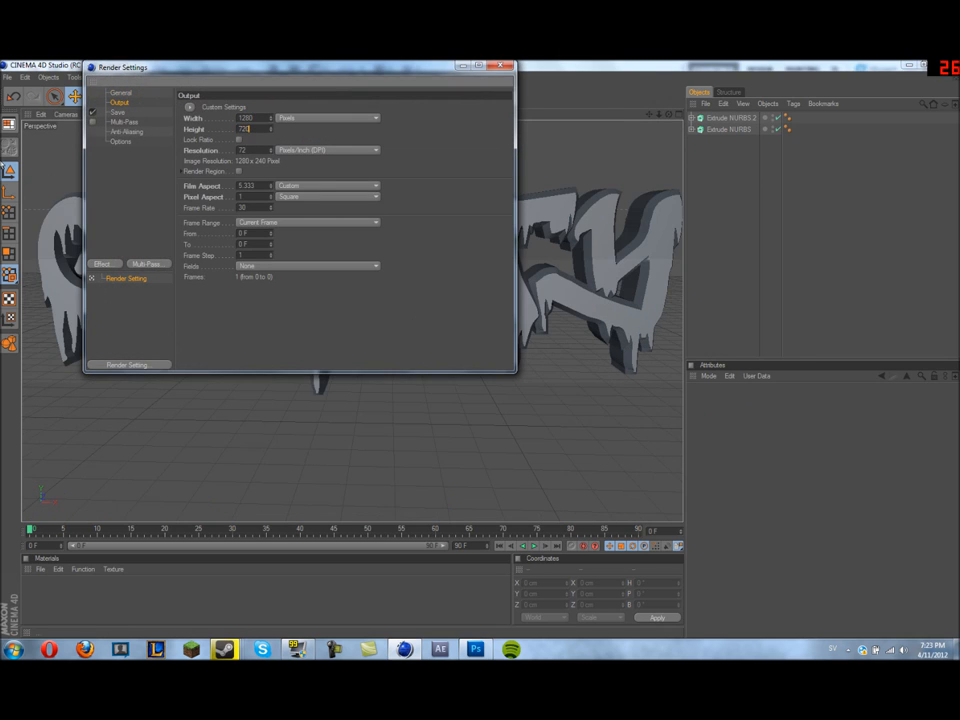
Step: Add Global Illumination, Ambient Occlusion, Color Correction, Depth of Field and Glow render effects
{"action": "left_click", "coordinate": [102, 263]}
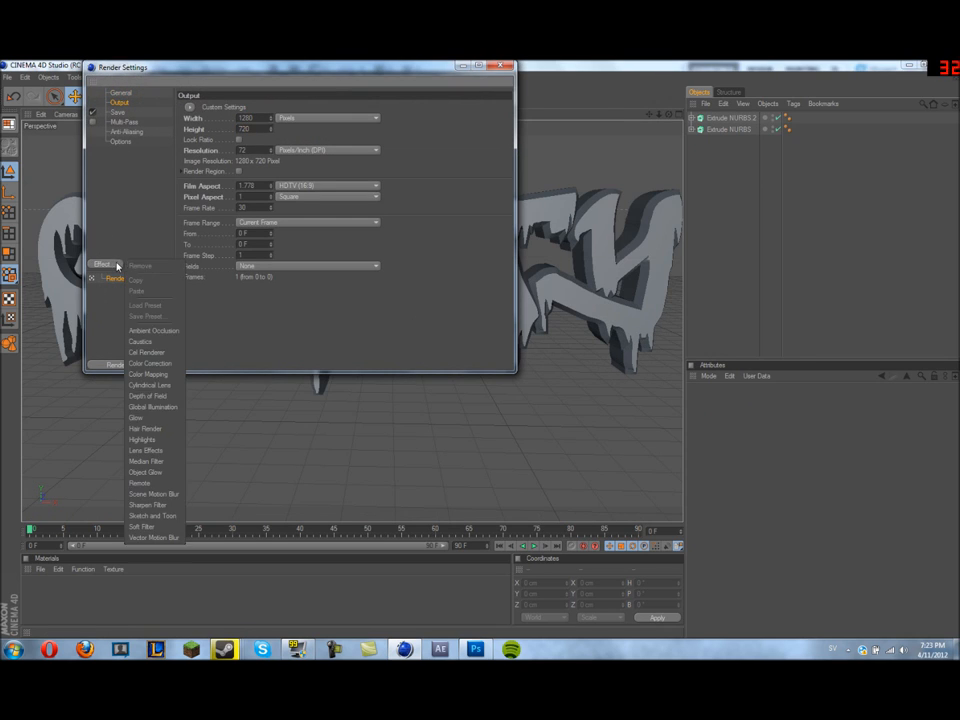
{"action": "left_click", "coordinate": [145, 407]}
{"action": "left_click", "coordinate": [102, 263]}
{"action": "left_click", "coordinate": [146, 330]}
{"action": "left_click", "coordinate": [102, 263]}
{"action": "left_click", "coordinate": [149, 352]}
{"action": "left_click", "coordinate": [102, 263]}
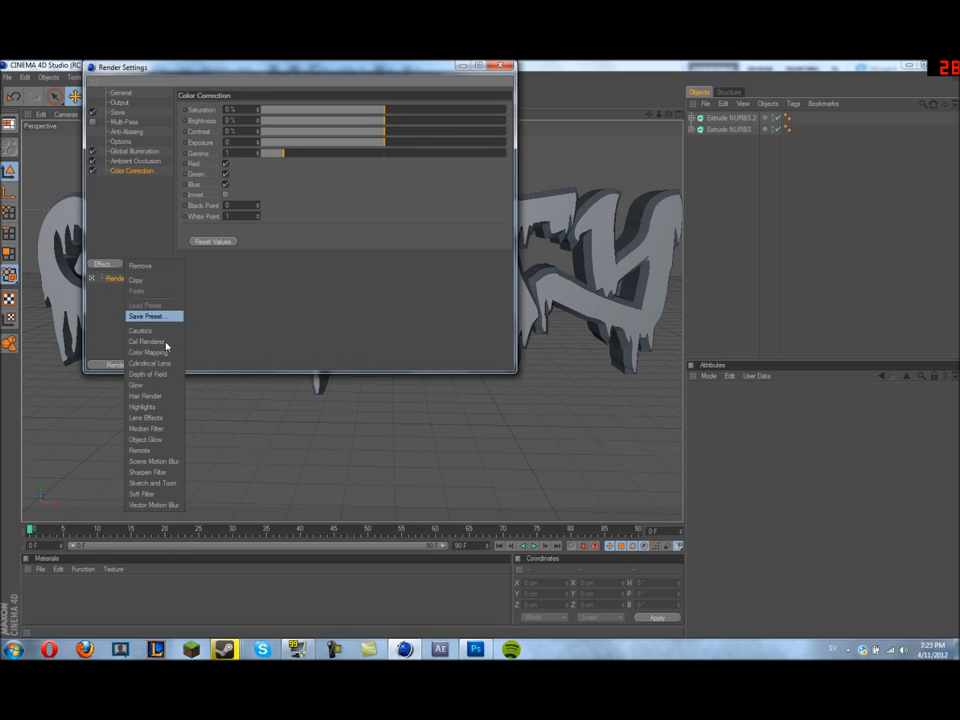
{"action": "left_click", "coordinate": [160, 374]}
{"action": "left_click", "coordinate": [114, 266]}
{"action": "left_click", "coordinate": [137, 378]}
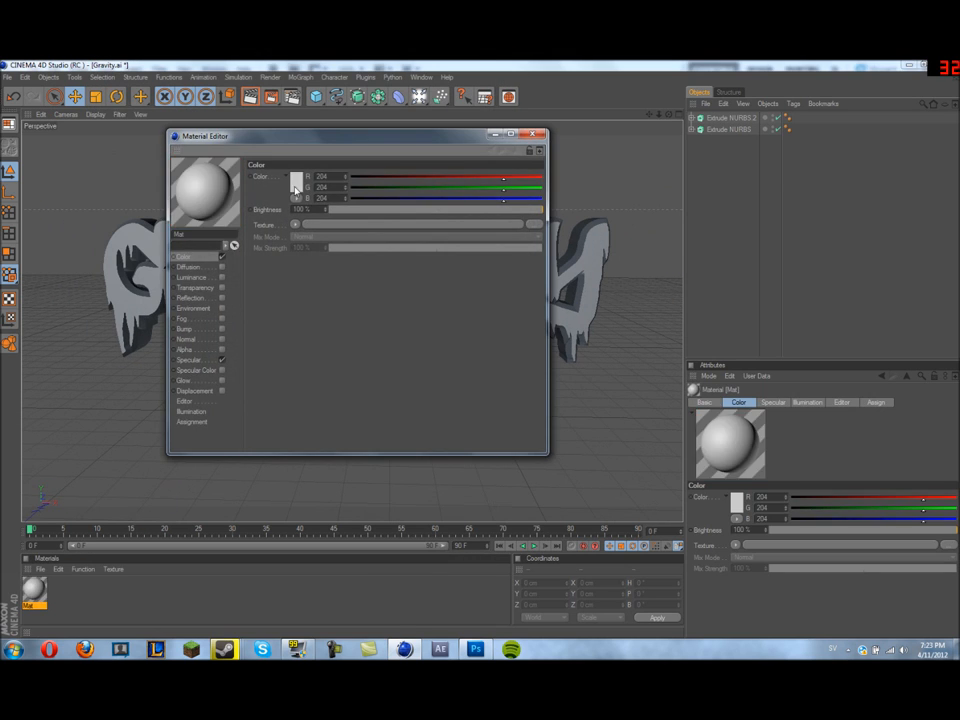
Step: Give the new material a blue 0,153,255 colour with reflection enabled at 23%
{"action": "left_click", "coordinate": [296, 181]}
{"action": "left_click", "coordinate": [275, 242]}
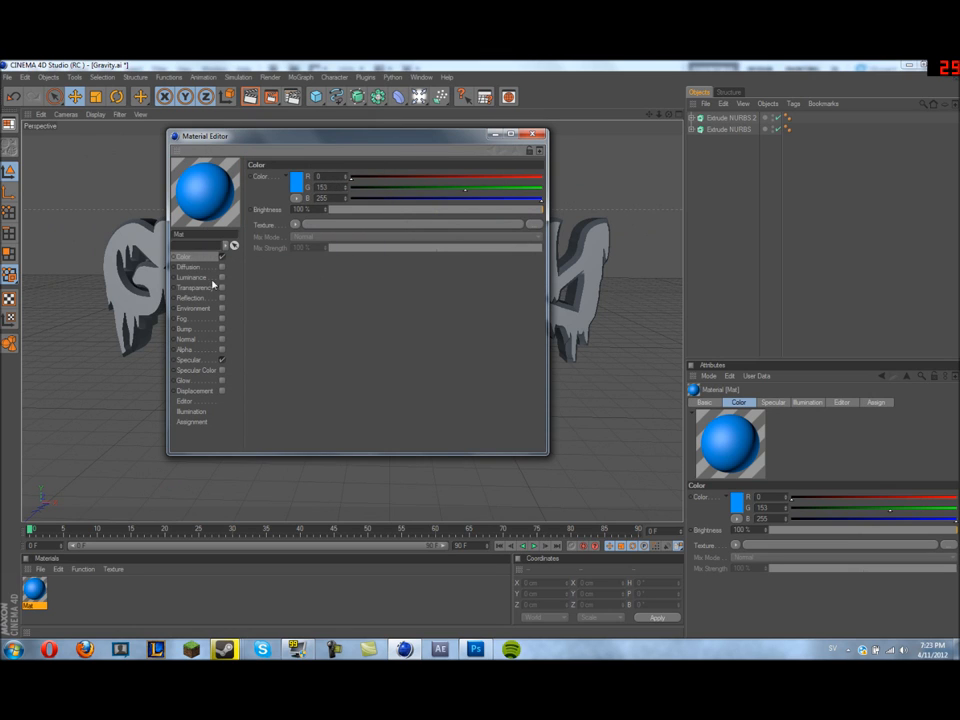
{"action": "left_click", "coordinate": [222, 298]}
{"action": "type", "text": "23"}
{"action": "key", "text": "Return"}
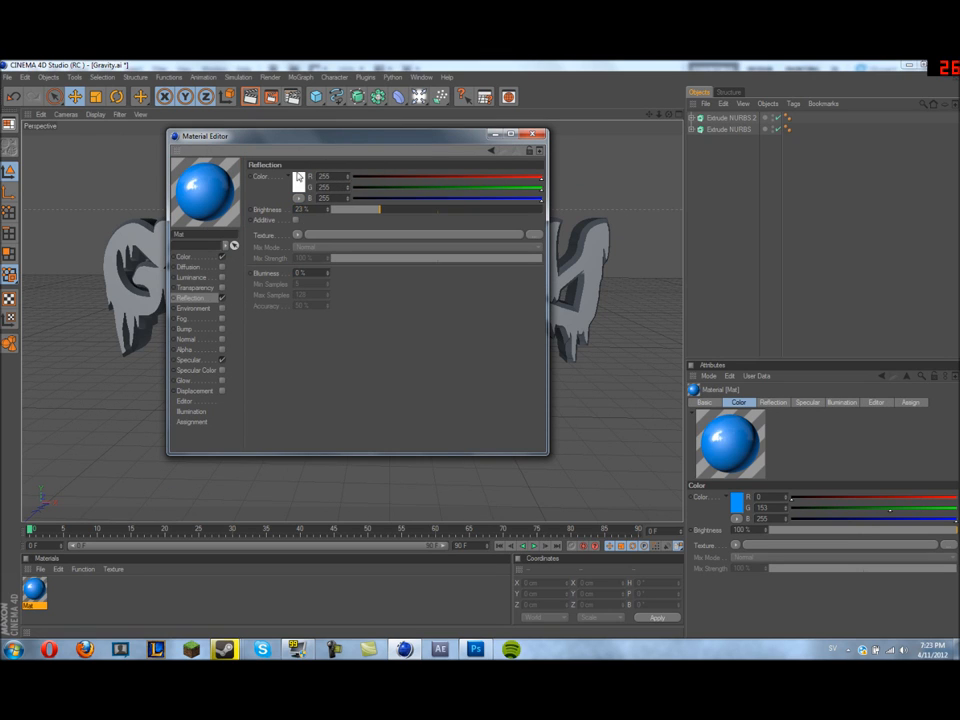
{"action": "left_click", "coordinate": [189, 359]}
{"action": "left_click", "coordinate": [537, 134]}
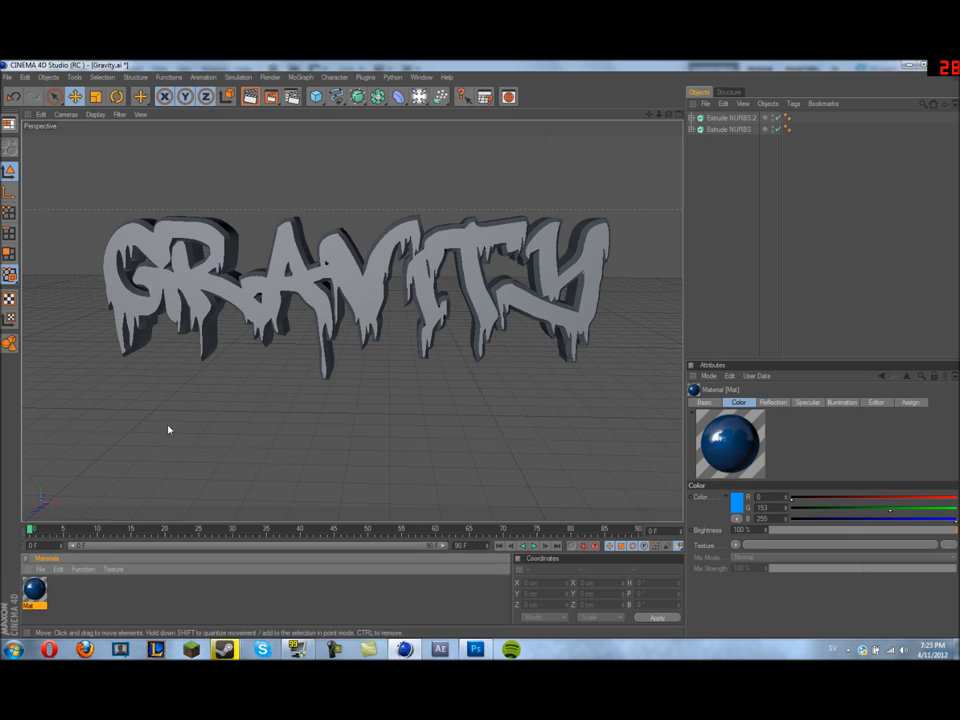
Step: Apply the blue material to the GRAVITY text, zoom in and start rendering the scene
{"action": "mouse_move", "coordinate": [688, 146]}
{"action": "left_mouse_down"}
{"action": "mouse_move", "coordinate": [790, 129]}
{"action": "mouse_move", "coordinate": [740, 117]}
{"action": "left_mouse_up"}
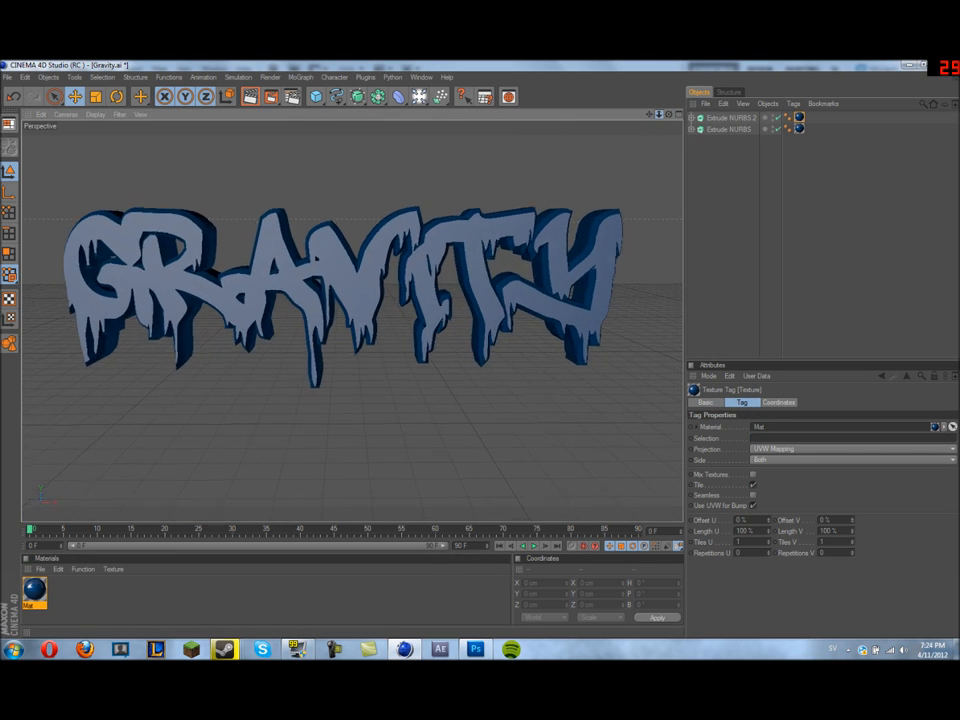
{"action": "left_click_drag", "start_coordinate": [659, 114], "coordinate": [675, 118]}
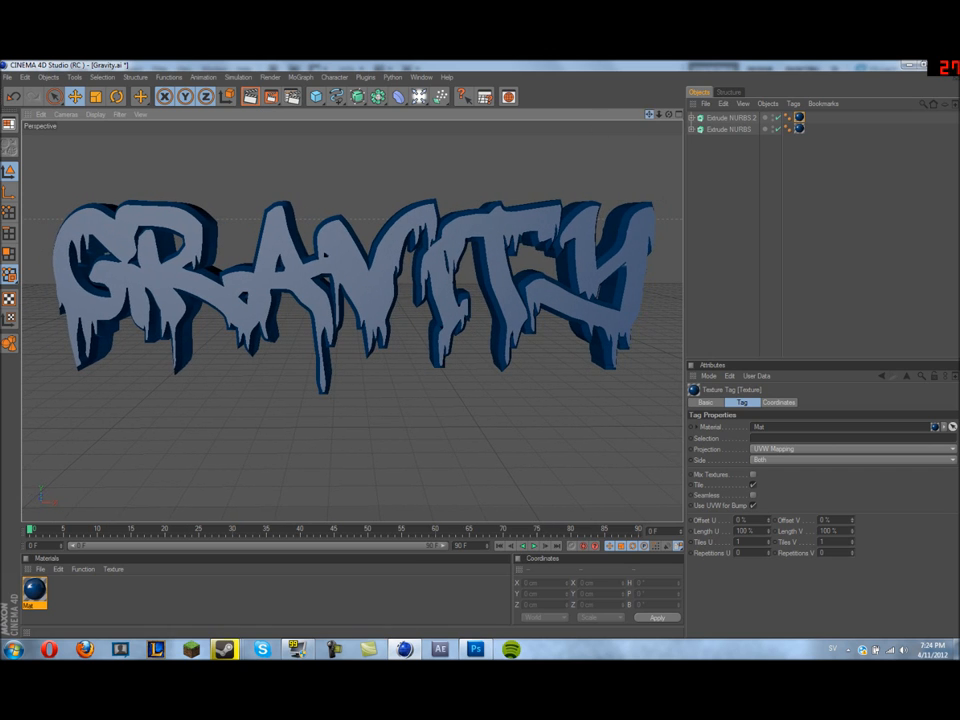
{"action": "left_click", "coordinate": [256, 101]}
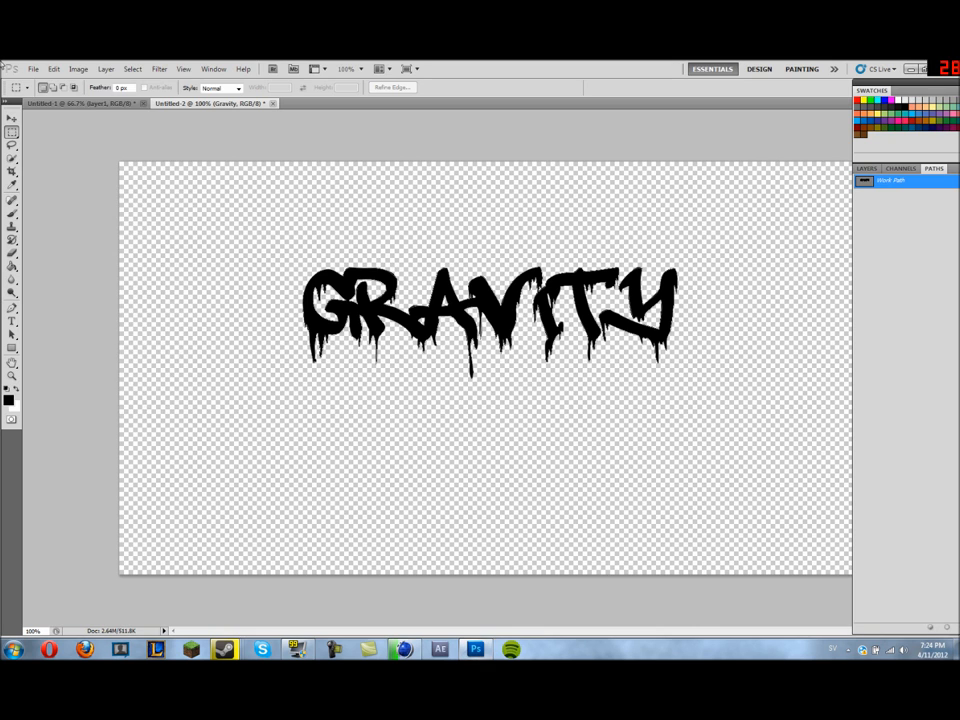
{"action": "left_click", "coordinate": [33, 69]}
{"action": "key", "text": "Escape"}
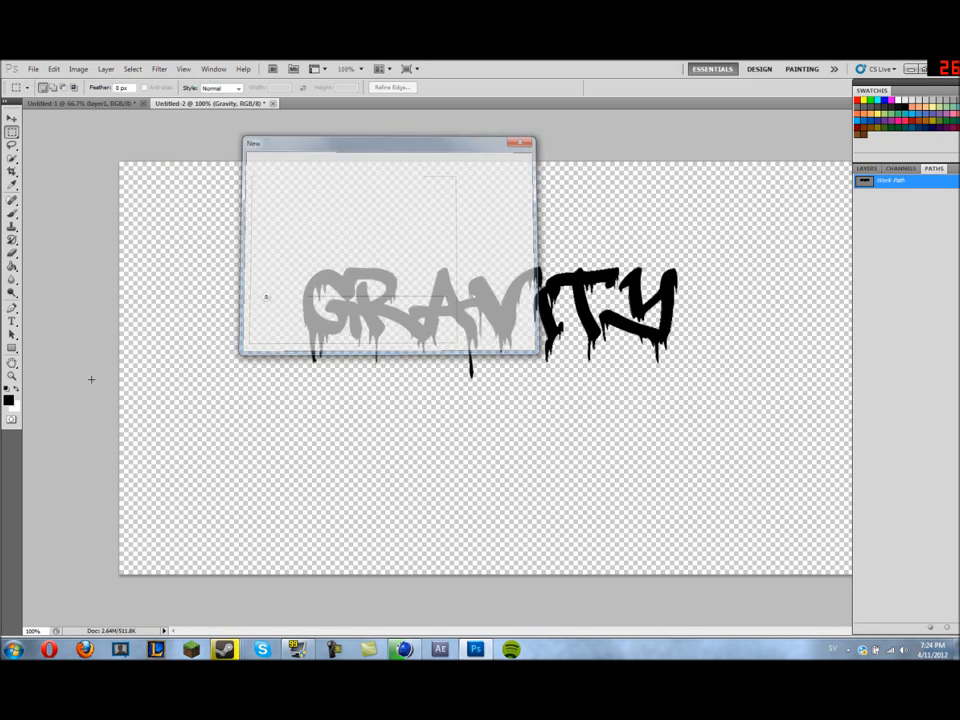
Step: Create a new black 1280 × 720 Photoshop document
{"action": "left_click", "coordinate": [33, 69]}
{"action": "left_click", "coordinate": [49, 81]}
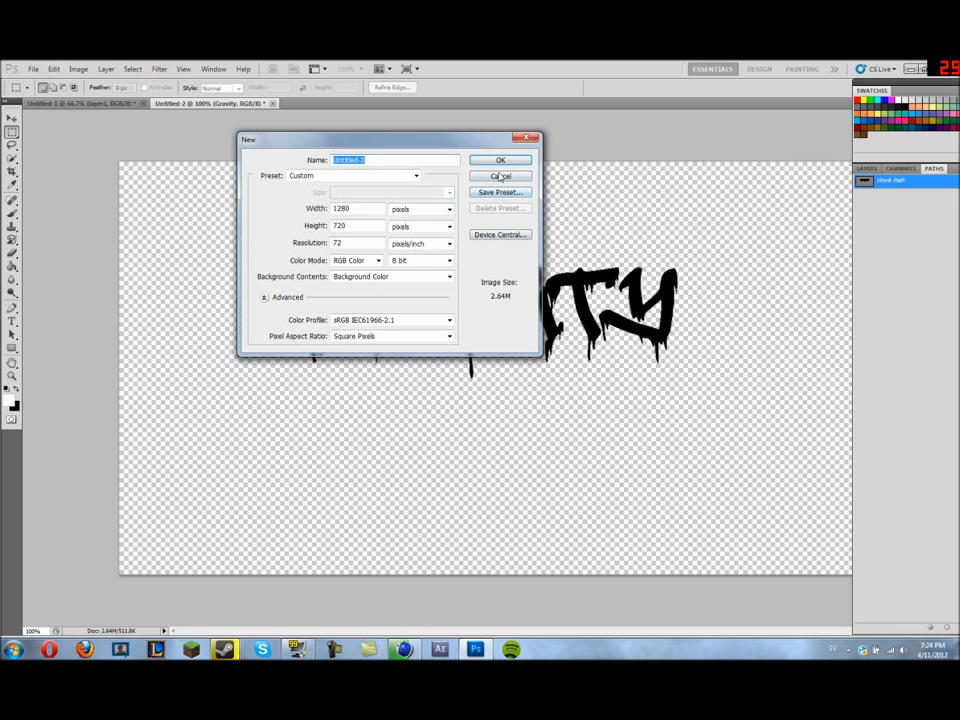
{"action": "key", "text": "Return"}
{"action": "left_click", "coordinate": [475, 649]}
{"action": "left_click", "coordinate": [475, 649]}
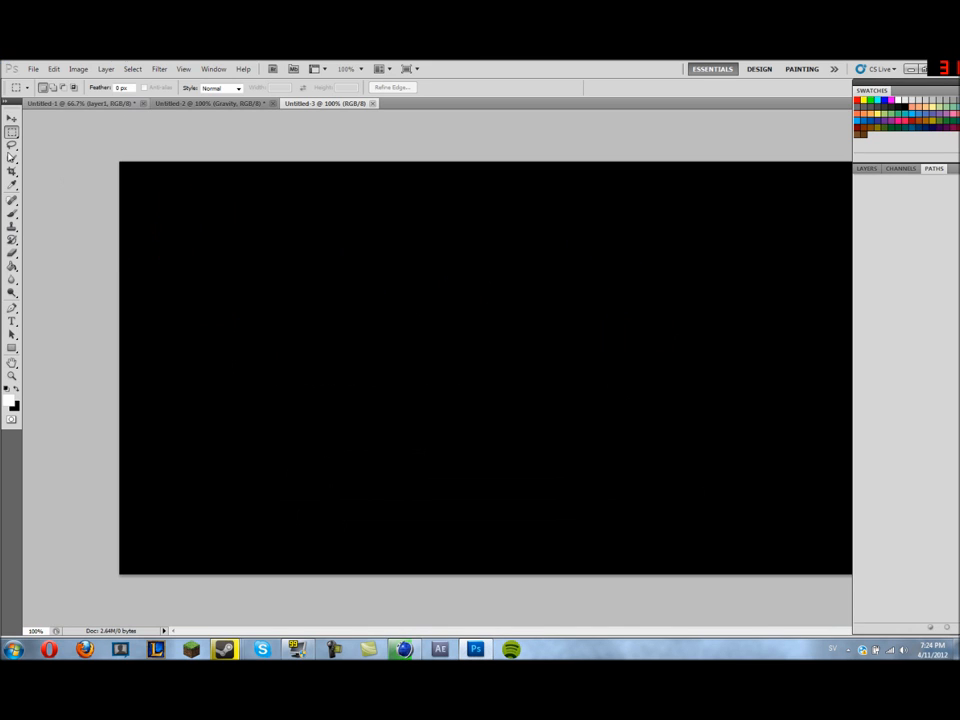
Step: Pick a blue foreground colour and stamp a first blue brush shape on the canvas
{"action": "left_click", "coordinate": [12, 322]}
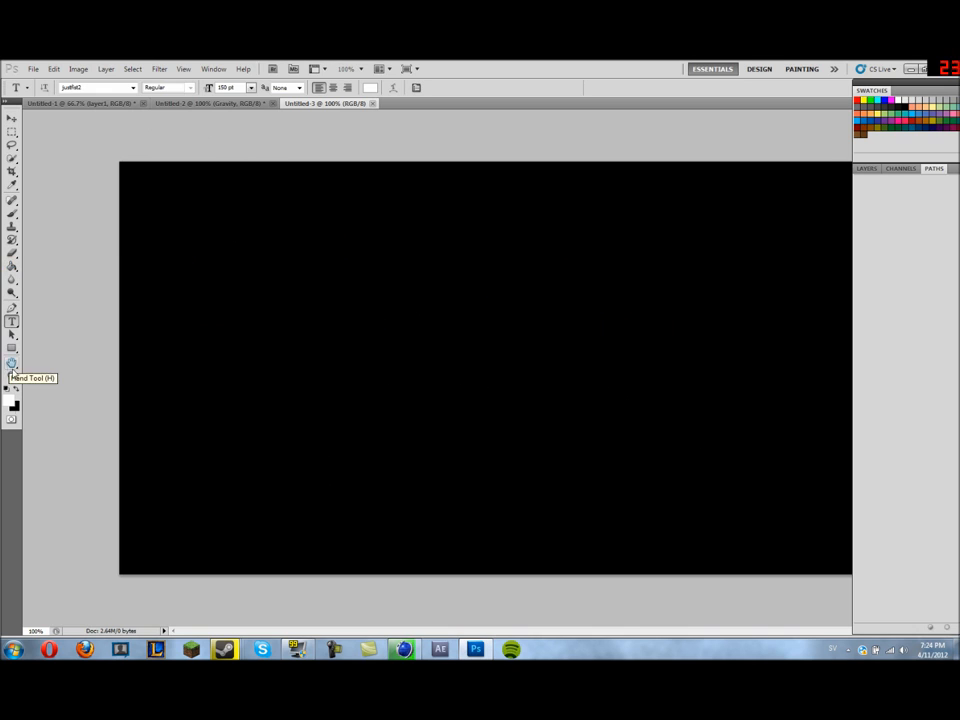
{"action": "left_click", "coordinate": [10, 401]}
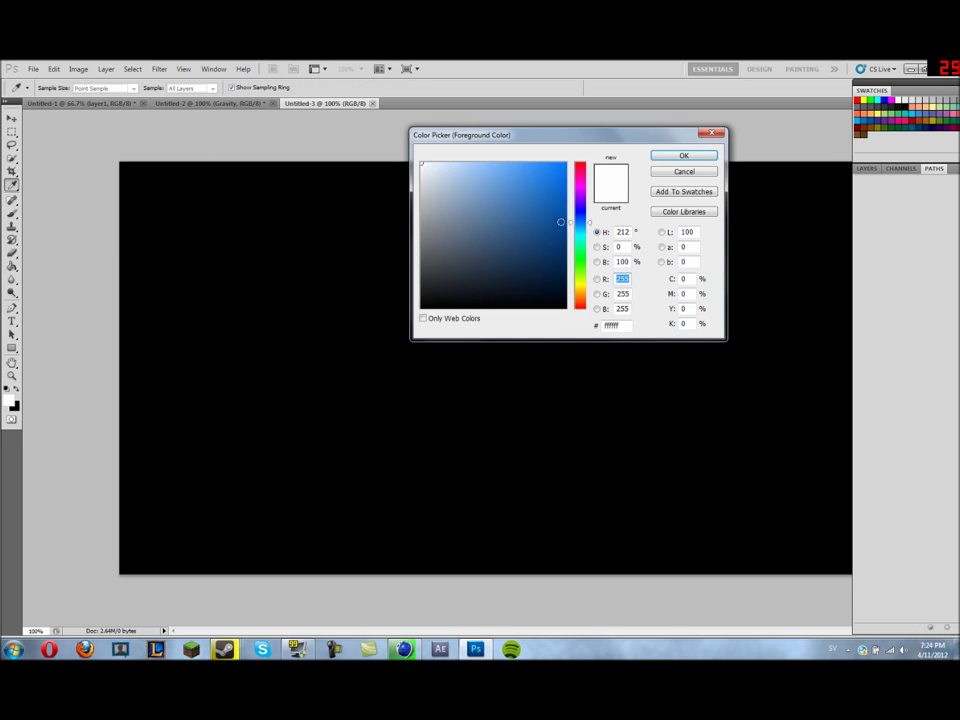
{"action": "left_click", "coordinate": [658, 160]}
{"action": "key", "text": "b"}
{"action": "left_click", "coordinate": [495, 355]}
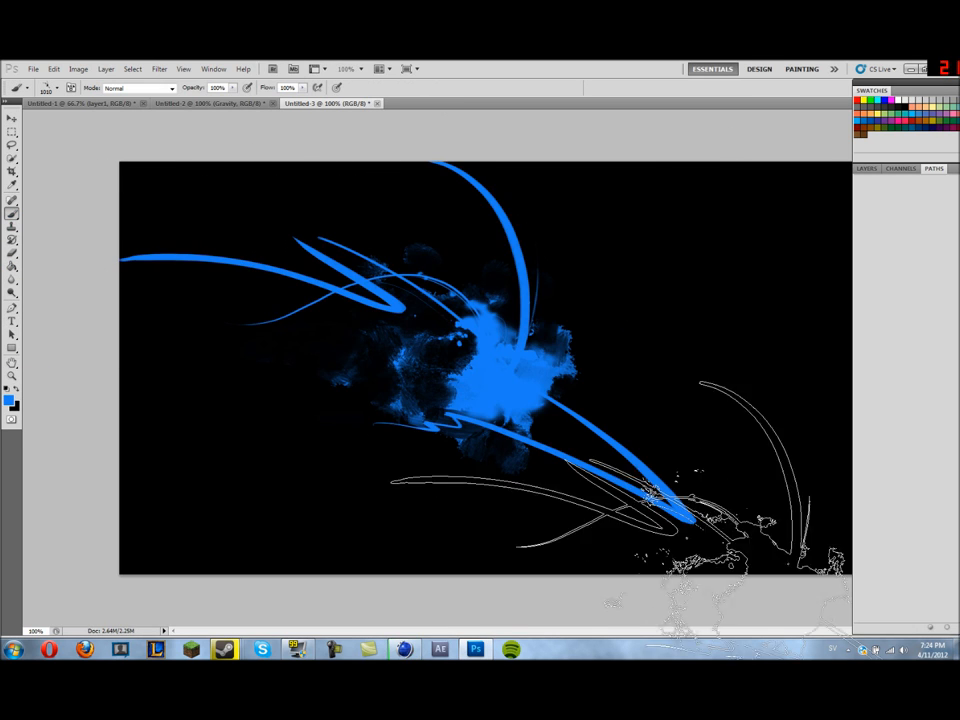
Step: Stamp blue streak and splatter brushes across the canvas after checking the brush settings
{"action": "left_click", "coordinate": [213, 69]}
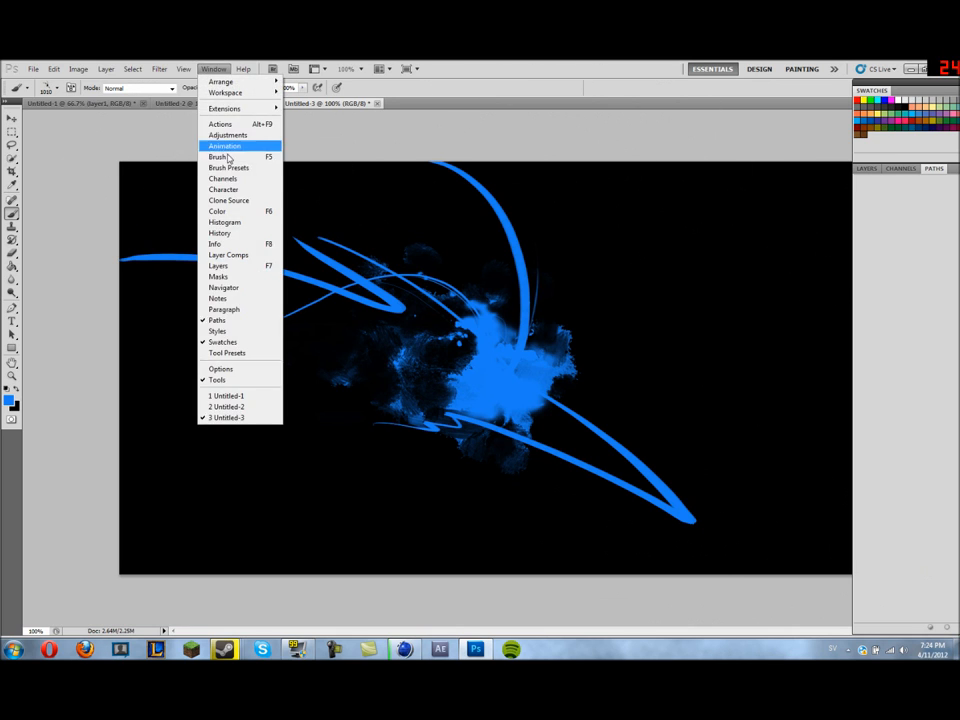
{"action": "left_click", "coordinate": [222, 157]}
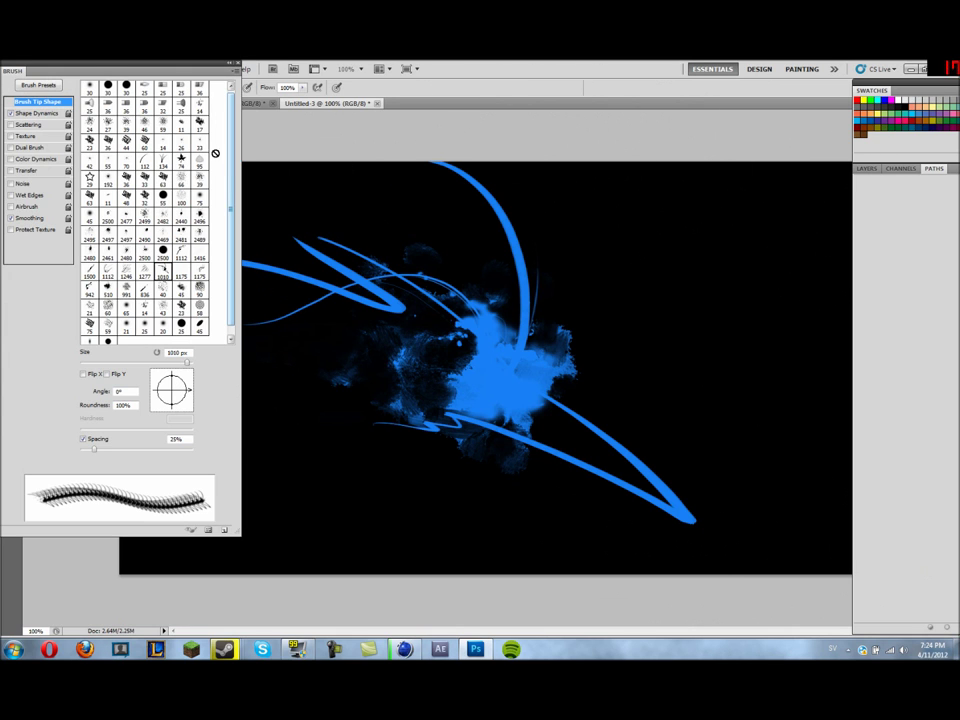
{"action": "left_click", "coordinate": [237, 64]}
{"action": "left_click", "coordinate": [297, 492]}
{"action": "left_click", "coordinate": [12, 132]}
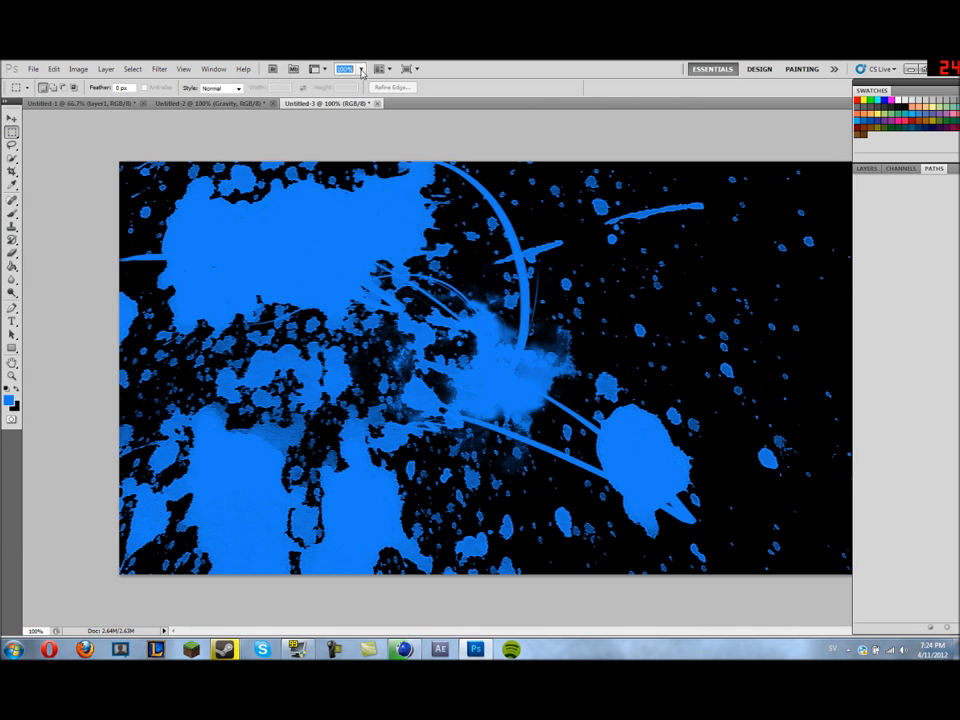
{"action": "type", "text": "200"}
{"action": "key", "text": "Return"}
{"action": "type", "text": "0"}
{"action": "key", "text": "Return"}
{"action": "right_click", "coordinate": [431, 302]}
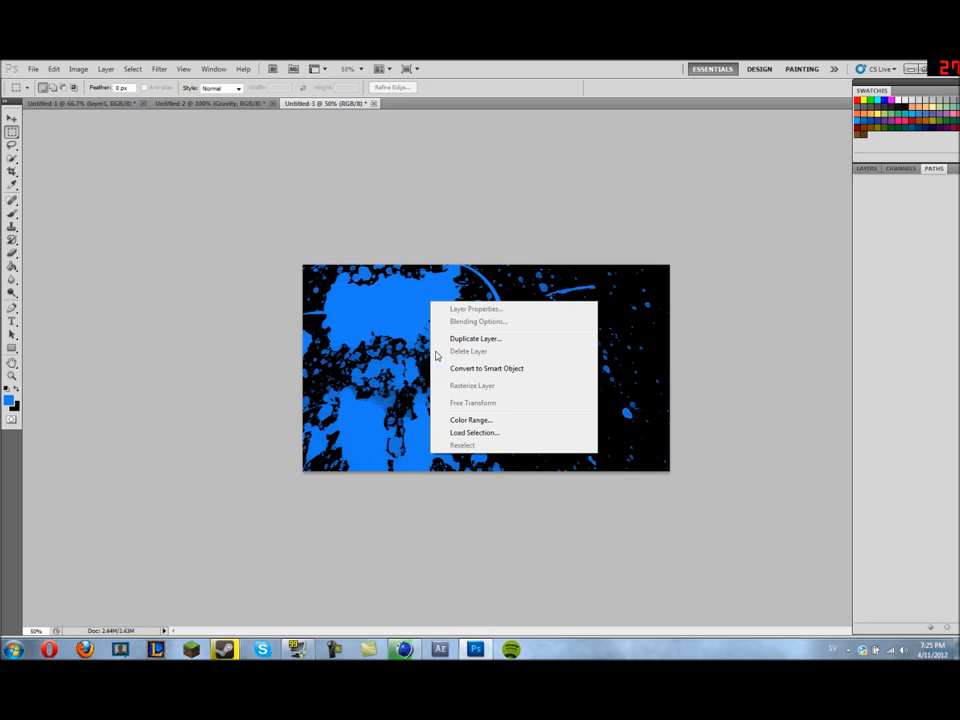
{"action": "key", "text": "Escape"}
{"action": "left_click", "coordinate": [866, 168]}
Step: Undo the big splatter stamps, keeping only the blue streaks and smoke
{"action": "key", "text": "z"}
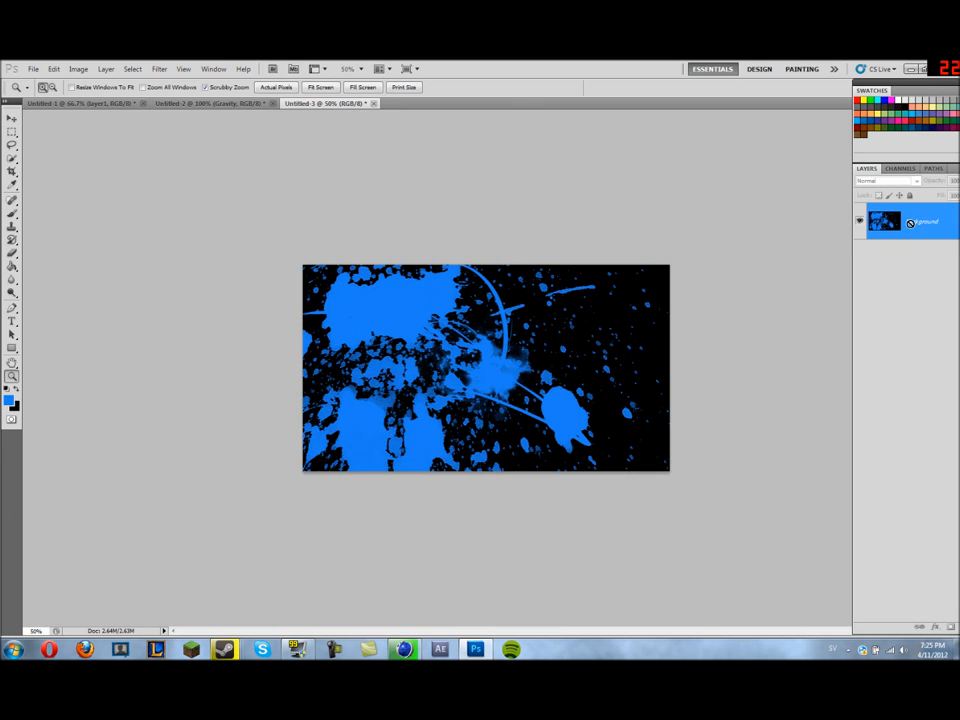
{"action": "key", "text": "ctrl+z"}
{"action": "key", "text": "v"}
{"action": "right_click", "coordinate": [797, 513]}
{"action": "left_click", "coordinate": [913, 255]}
{"action": "left_click", "coordinate": [889, 169]}
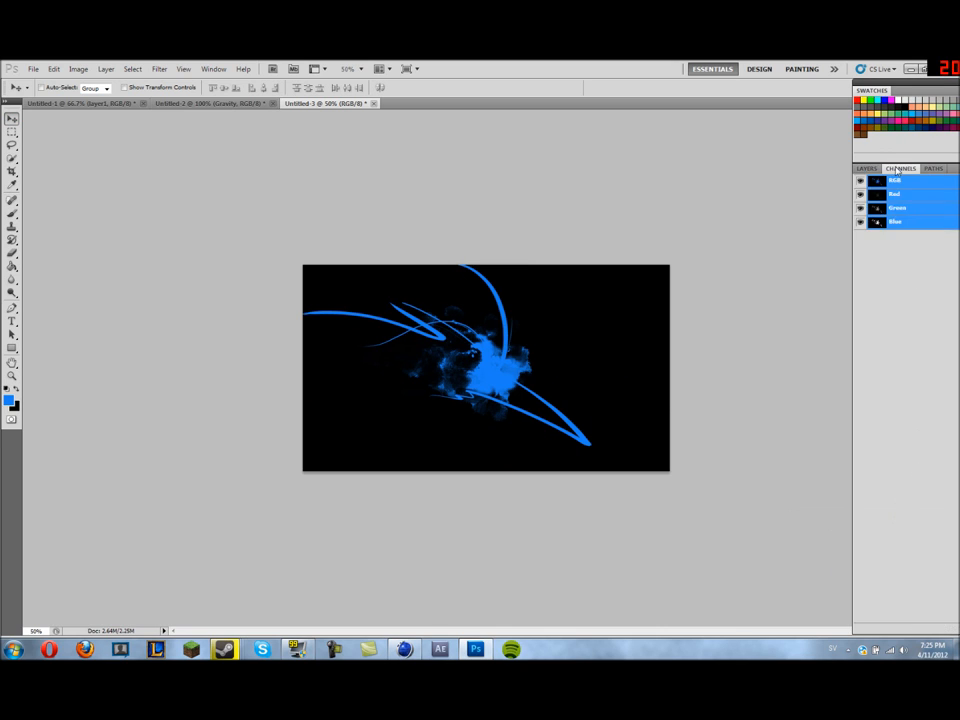
{"action": "key", "text": "F7"}
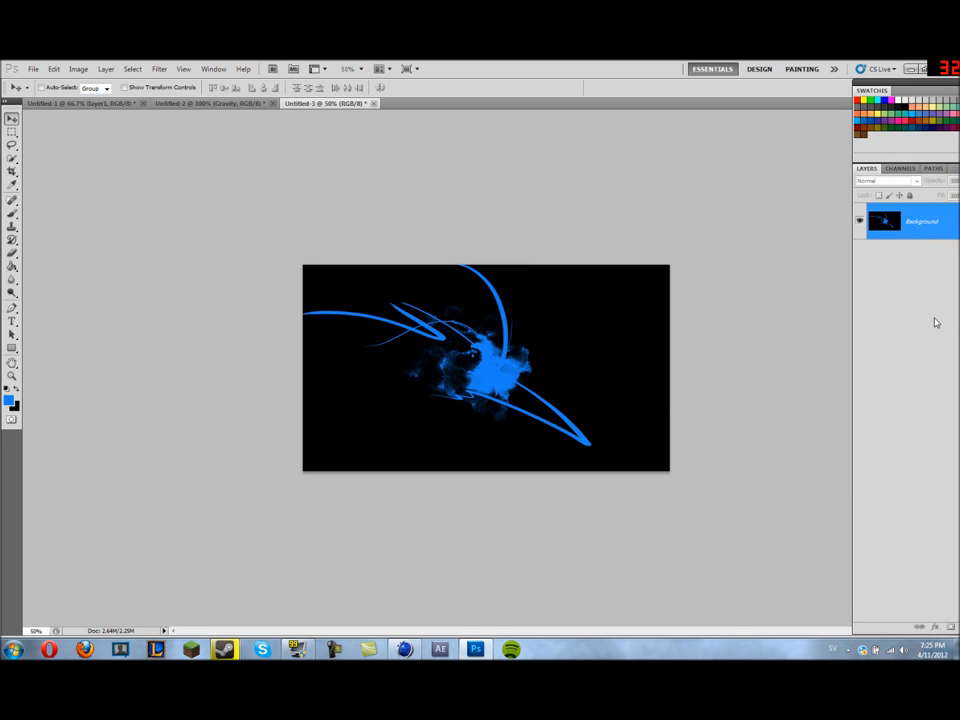
{"action": "right_click", "coordinate": [936, 340]}
{"action": "left_click", "coordinate": [864, 585]}
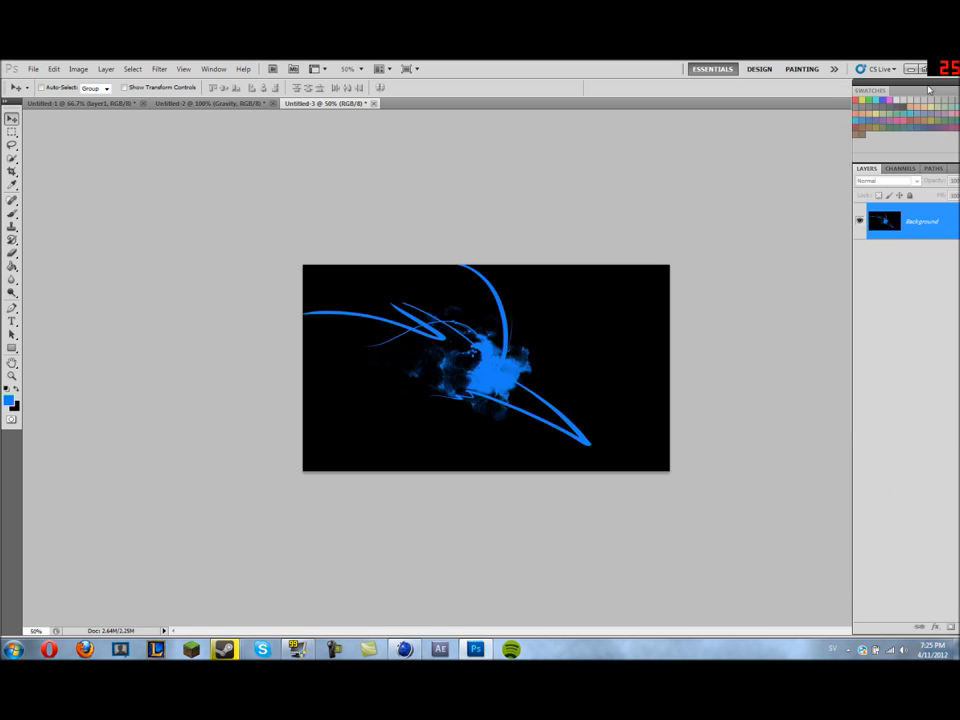
Step: Close the Swatches panel, float the Layers panel beside the artwork and add an empty Layer 1
{"action": "left_click_drag", "start_coordinate": [871, 91], "coordinate": [641, 122]}
{"action": "left_click", "coordinate": [793, 116]}
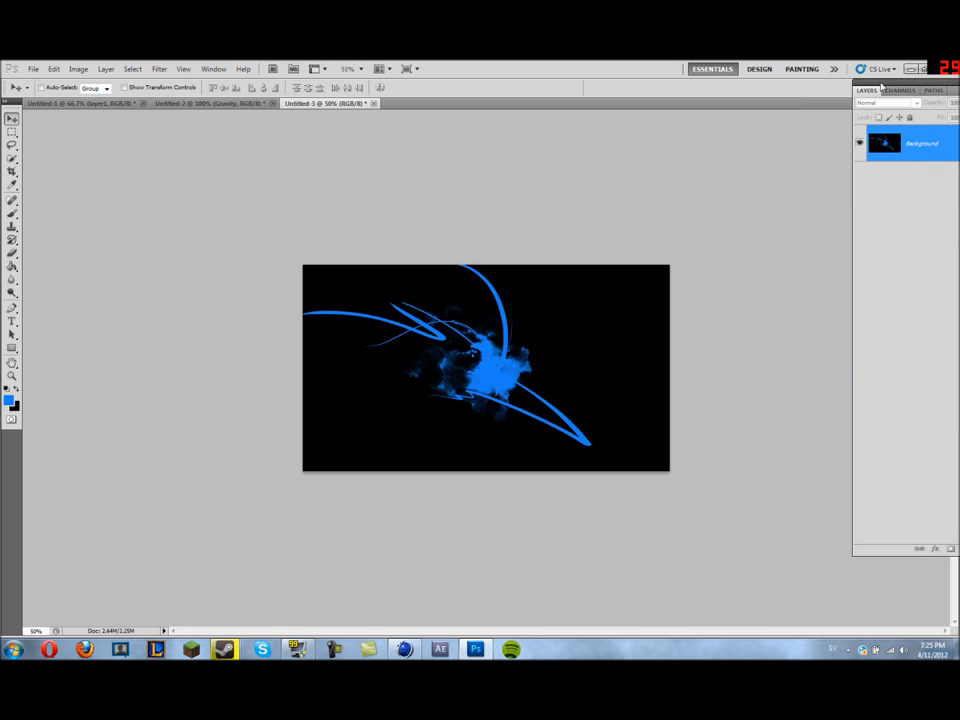
{"action": "left_click_drag", "start_coordinate": [866, 90], "coordinate": [803, 158]}
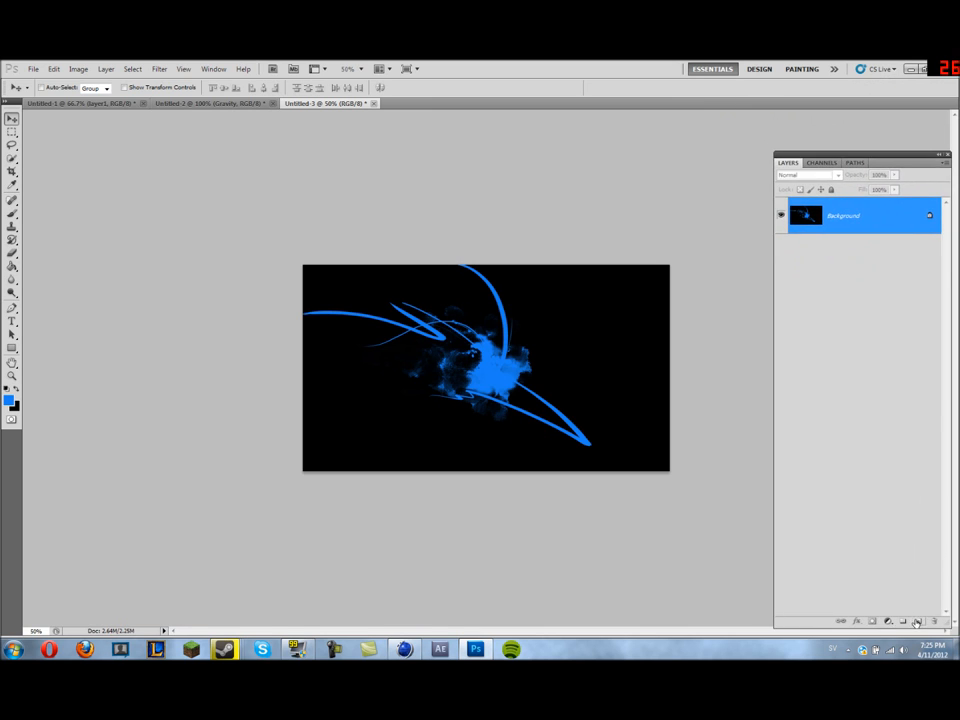
{"action": "left_click", "coordinate": [917, 622]}
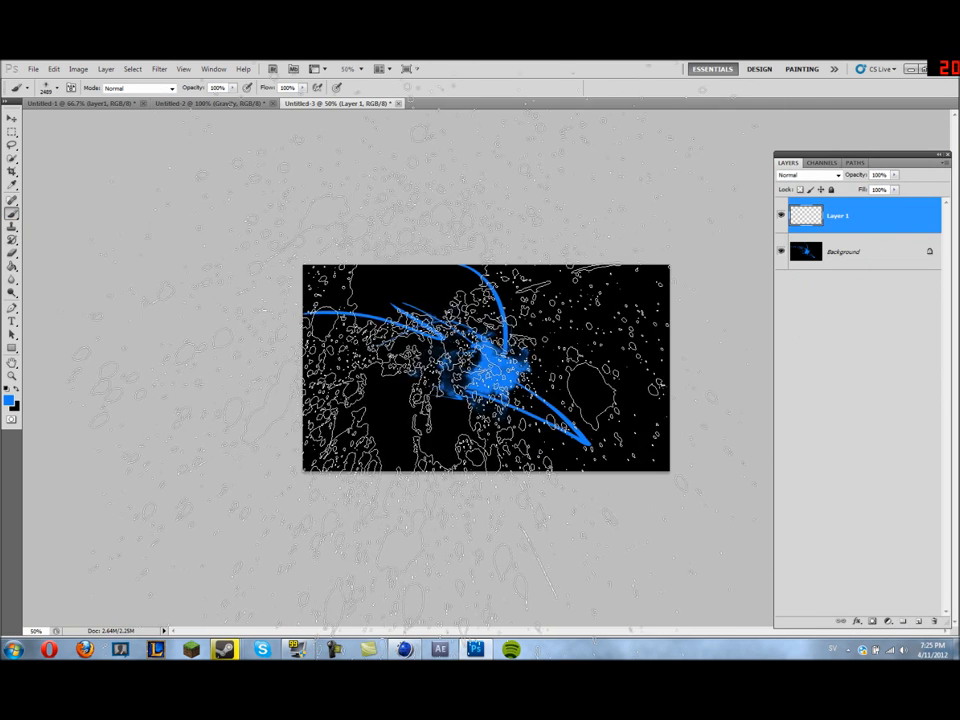
Step: Stamp a huge blue splatter on the new layer and Free Transform it narrower from the left
{"action": "left_click", "coordinate": [486, 367]}
{"action": "left_click", "coordinate": [12, 131]}
{"action": "right_click", "coordinate": [482, 400]}
{"action": "left_click", "coordinate": [523, 496]}
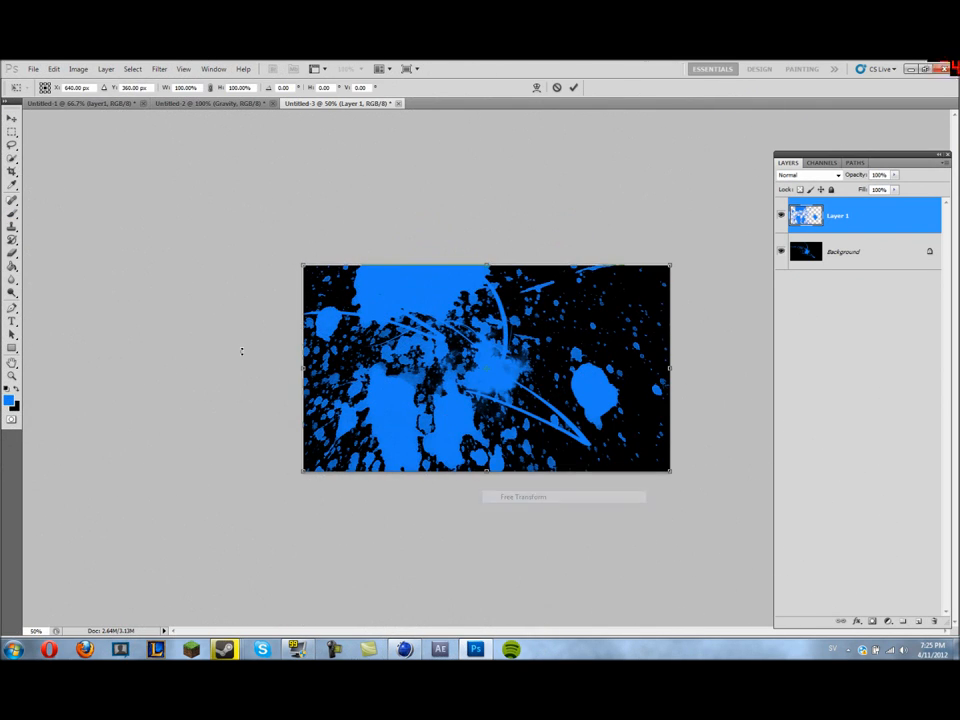
{"action": "mouse_move", "coordinate": [298, 372]}
{"action": "left_mouse_down"}
{"action": "mouse_move", "coordinate": [411, 368]}
{"action": "mouse_move", "coordinate": [301, 370]}
{"action": "left_mouse_up"}
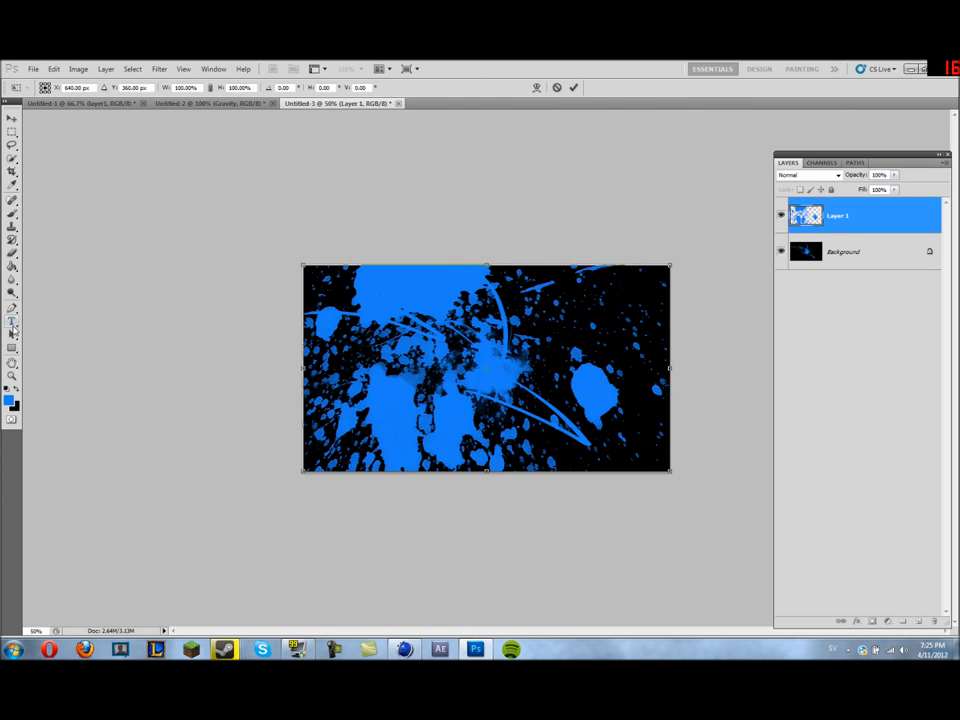
Step: Softly erase the splatter's top, bottom and corner edges into black with a 236 px Eraser
{"action": "key", "text": "Return"}
{"action": "left_click", "coordinate": [12, 252]}
{"action": "left_click", "coordinate": [57, 89]}
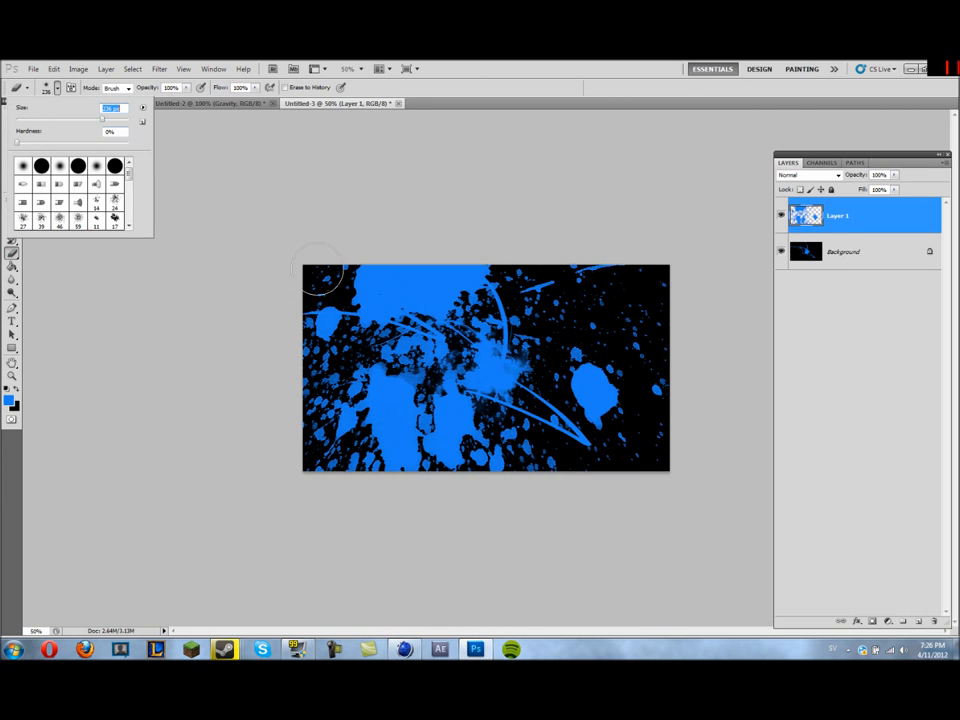
{"action": "key", "text": "Return"}
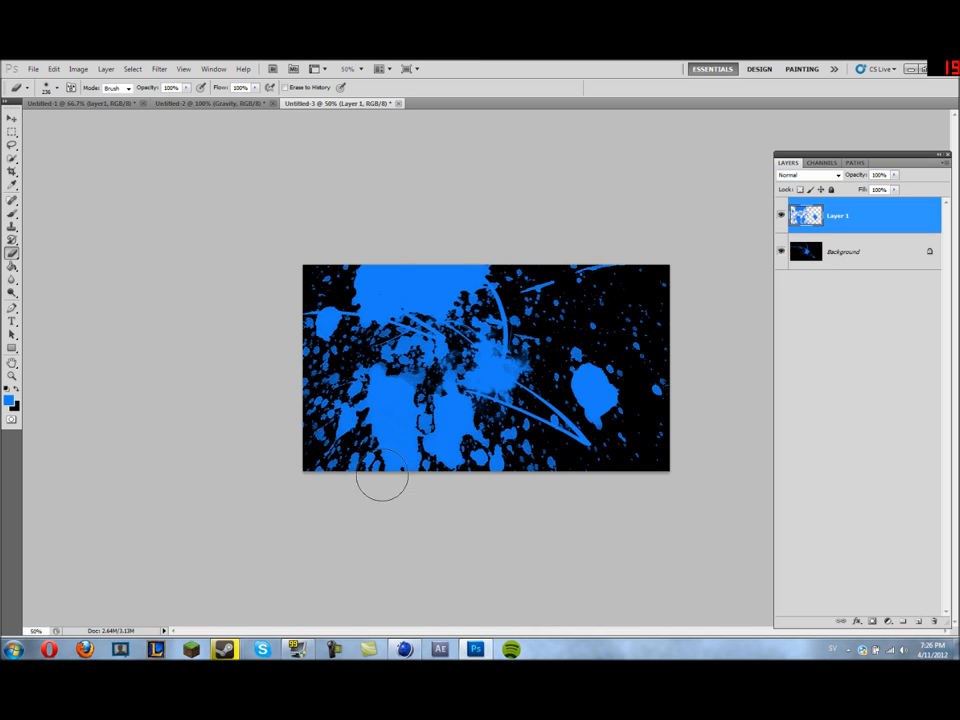
{"action": "left_click_drag", "start_coordinate": [381, 480], "coordinate": [590, 465]}
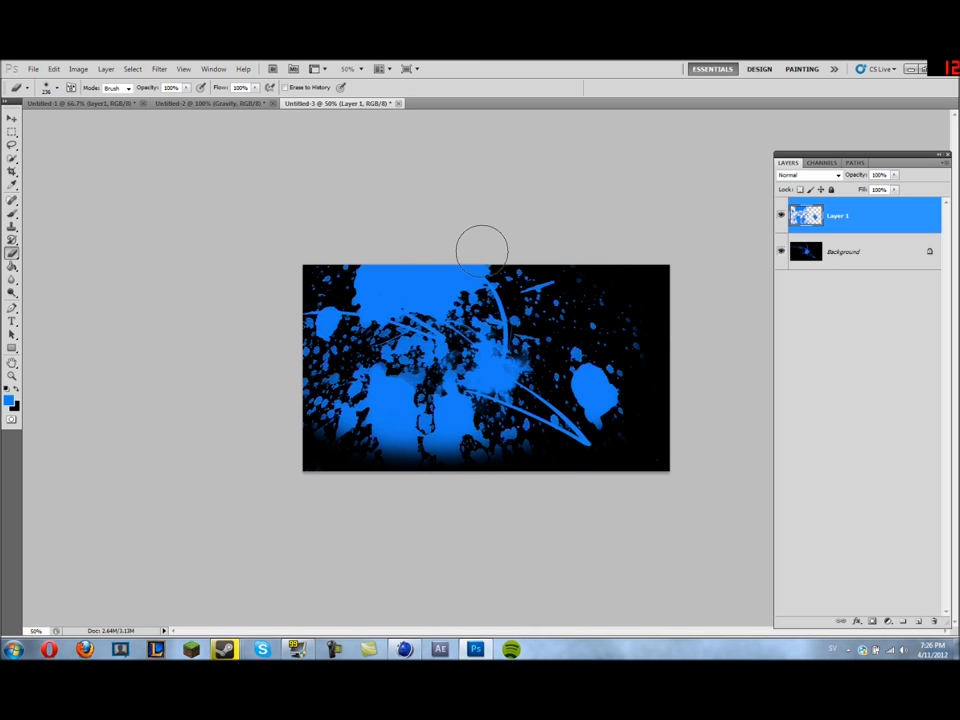
{"action": "left_click_drag", "start_coordinate": [482, 250], "coordinate": [299, 268]}
{"action": "left_click_drag", "start_coordinate": [350, 452], "coordinate": [622, 327]}
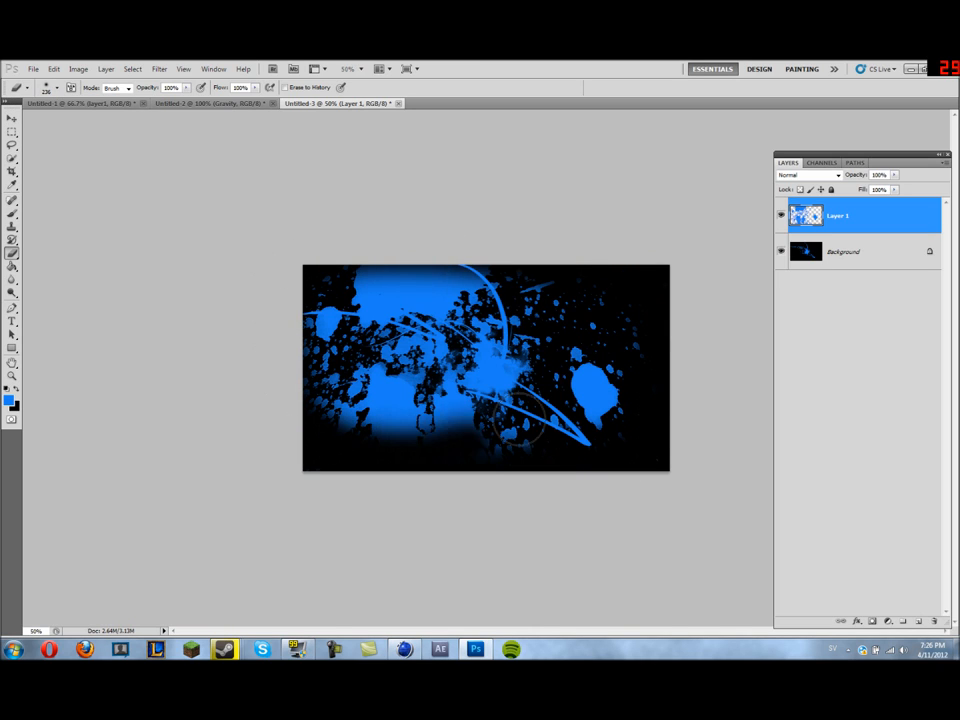
{"action": "left_click_drag", "start_coordinate": [496, 290], "coordinate": [306, 325]}
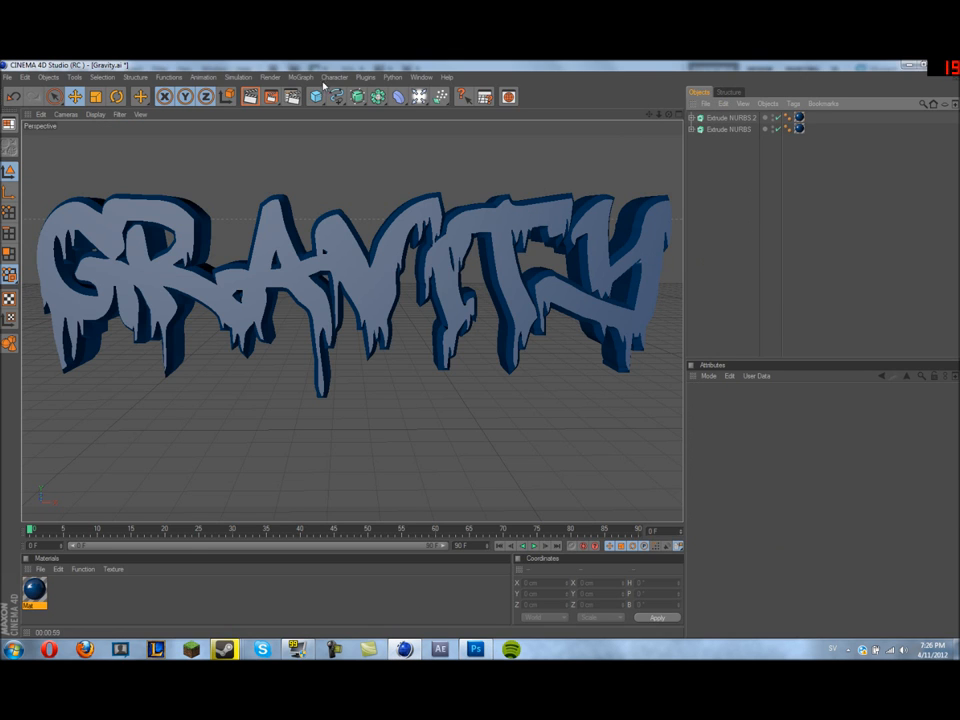
Step: Add a light, position it low in front of the GRAVITY lettering and render a preview
{"action": "left_click", "coordinate": [440, 96]}
{"action": "scroll", "coordinate": [681, 186], "scroll_direction": "down", "scroll_amount": 3}
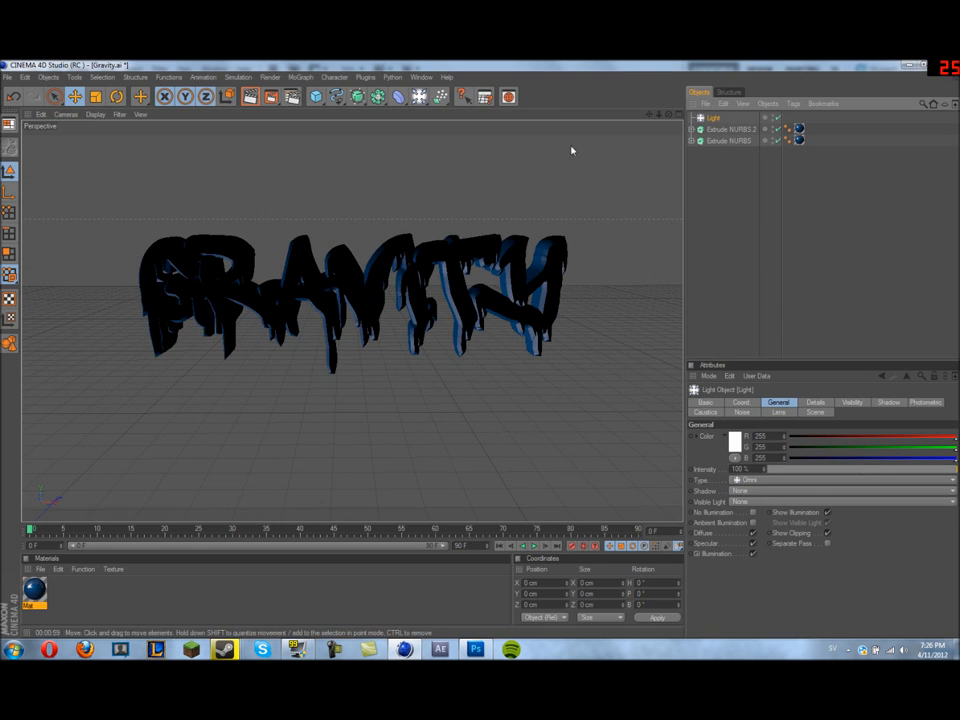
{"action": "scroll", "coordinate": [204, 434], "scroll_direction": "down", "scroll_amount": 3}
{"action": "mouse_move", "coordinate": [125, 482]}
{"action": "left_mouse_down"}
{"action": "mouse_move", "coordinate": [282, 480]}
{"action": "mouse_move", "coordinate": [274, 339]}
{"action": "mouse_move", "coordinate": [383, 330]}
{"action": "mouse_move", "coordinate": [388, 340]}
{"action": "mouse_move", "coordinate": [353, 332]}
{"action": "mouse_move", "coordinate": [353, 400]}
{"action": "left_mouse_up"}
{"action": "scroll", "coordinate": [352, 300], "scroll_direction": "up", "scroll_amount": 3}
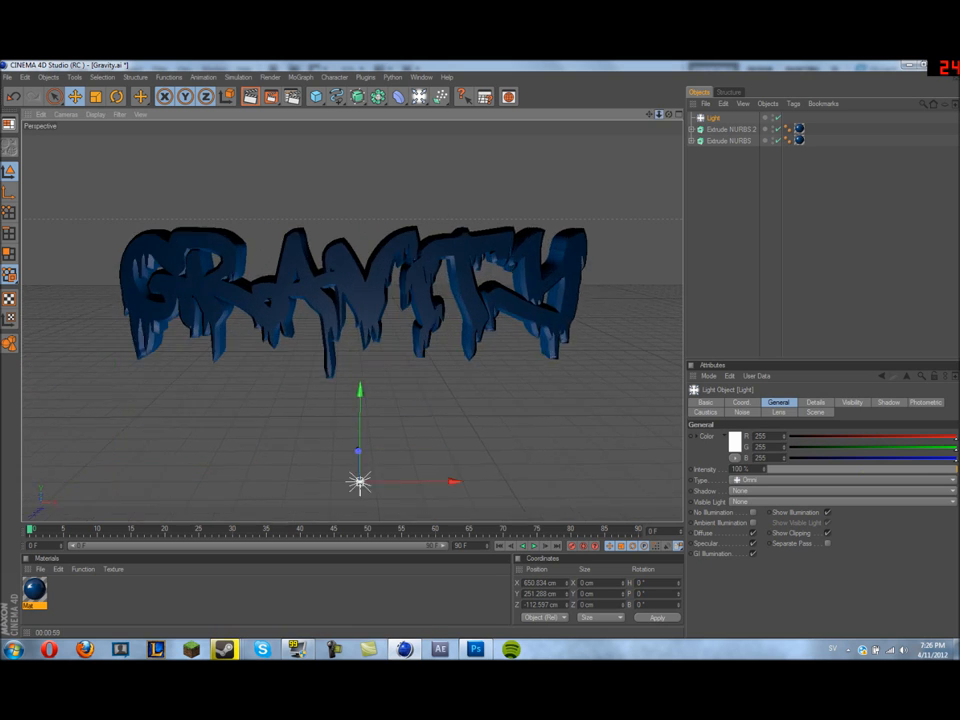
{"action": "key", "text": "ctrl+r"}
Step: In Render Settings > Save, set the output file to 3drenderdubstep on the Desktop, keeping the format unchanged
{"action": "key", "text": "ctrl+b"}
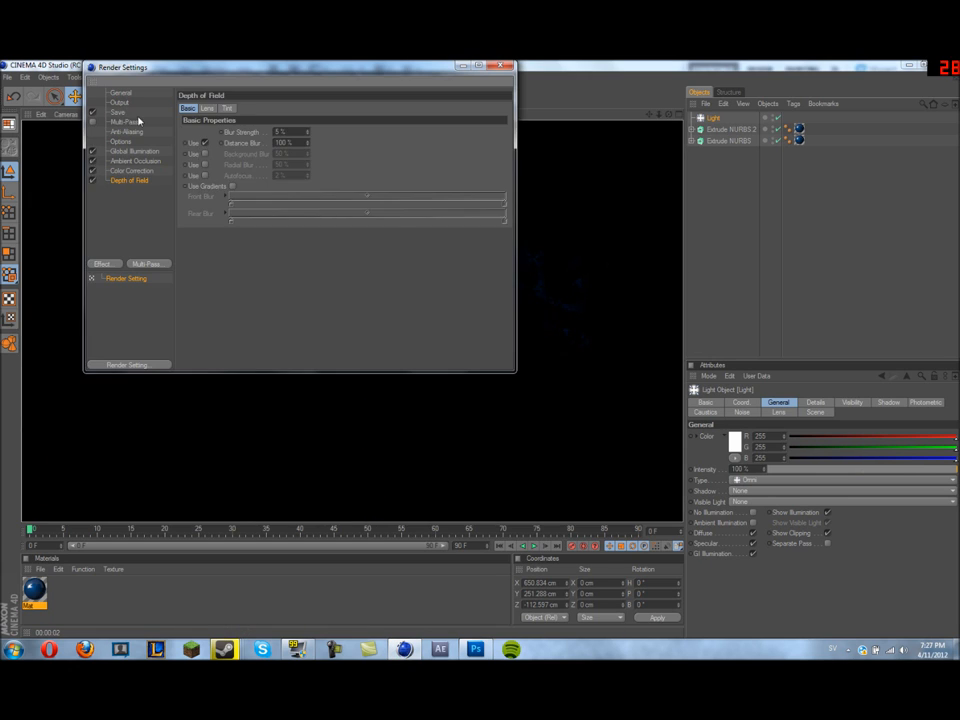
{"action": "left_click", "coordinate": [120, 102]}
{"action": "left_click", "coordinate": [118, 112]}
{"action": "left_click", "coordinate": [300, 138]}
{"action": "left_click", "coordinate": [405, 170]}
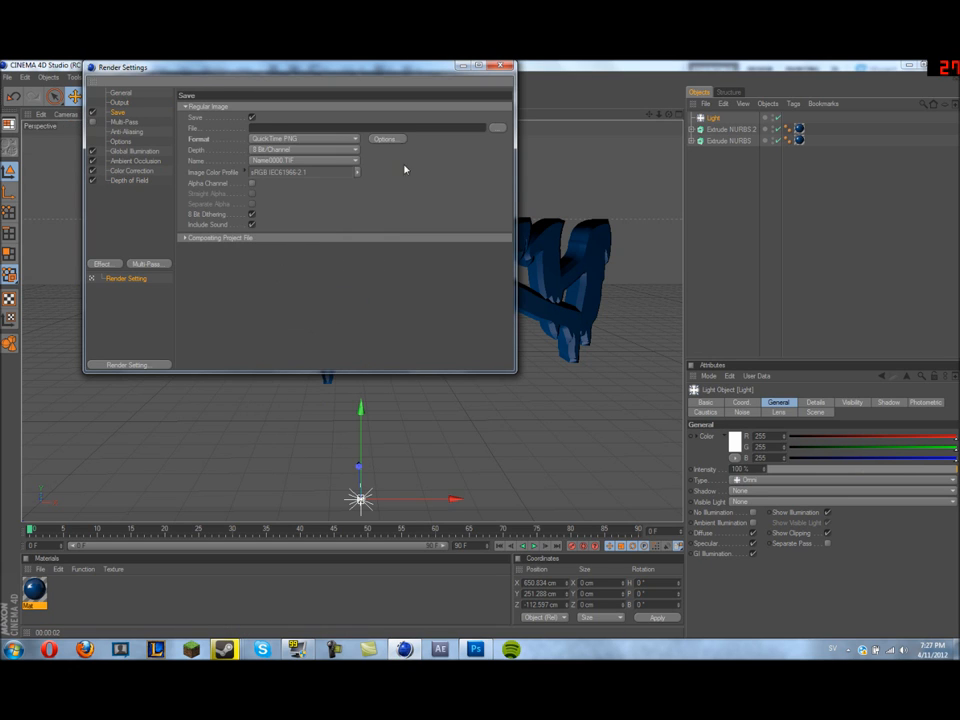
{"action": "left_click", "coordinate": [497, 127]}
{"action": "type", "text": "3drenderdubstep"}
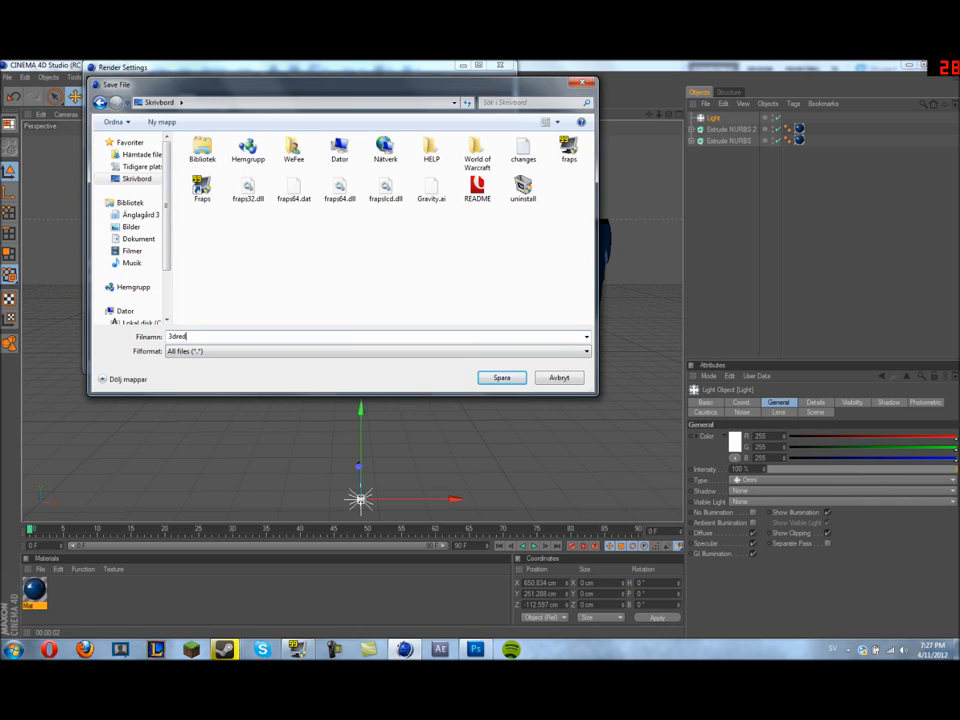
{"action": "left_click", "coordinate": [501, 379]}
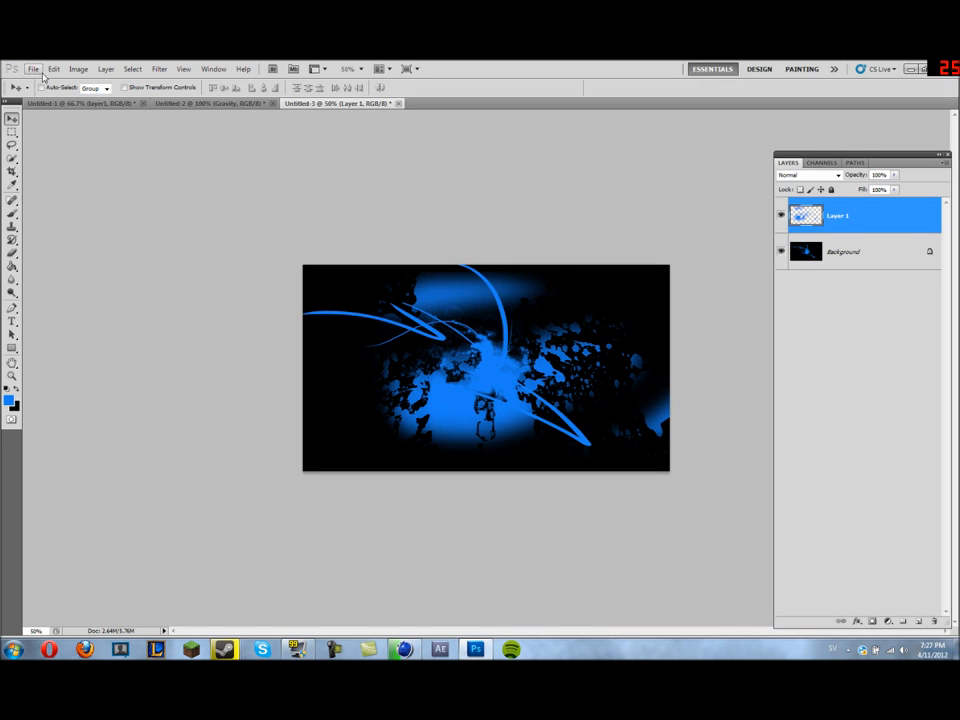
Step: Browse from File > Open to the ChromeDesigns Graphics Pack's Abstracts - Textures folder on C:
{"action": "left_click", "coordinate": [33, 68]}
{"action": "left_click", "coordinate": [45, 92]}
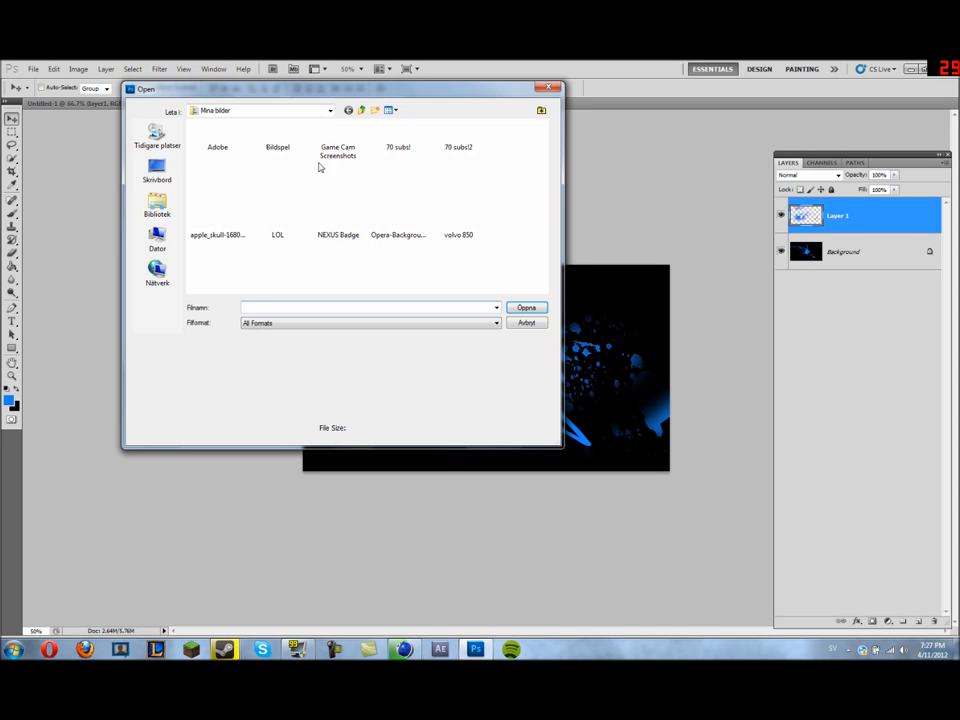
{"action": "left_click", "coordinate": [156, 172]}
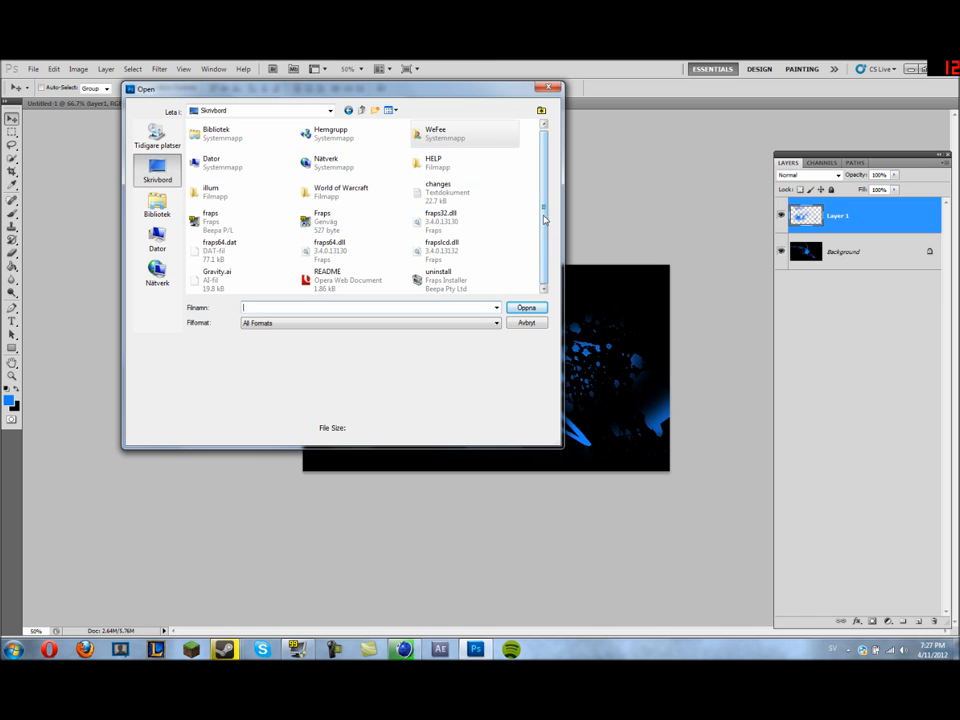
{"action": "double_click", "coordinate": [228, 195]}
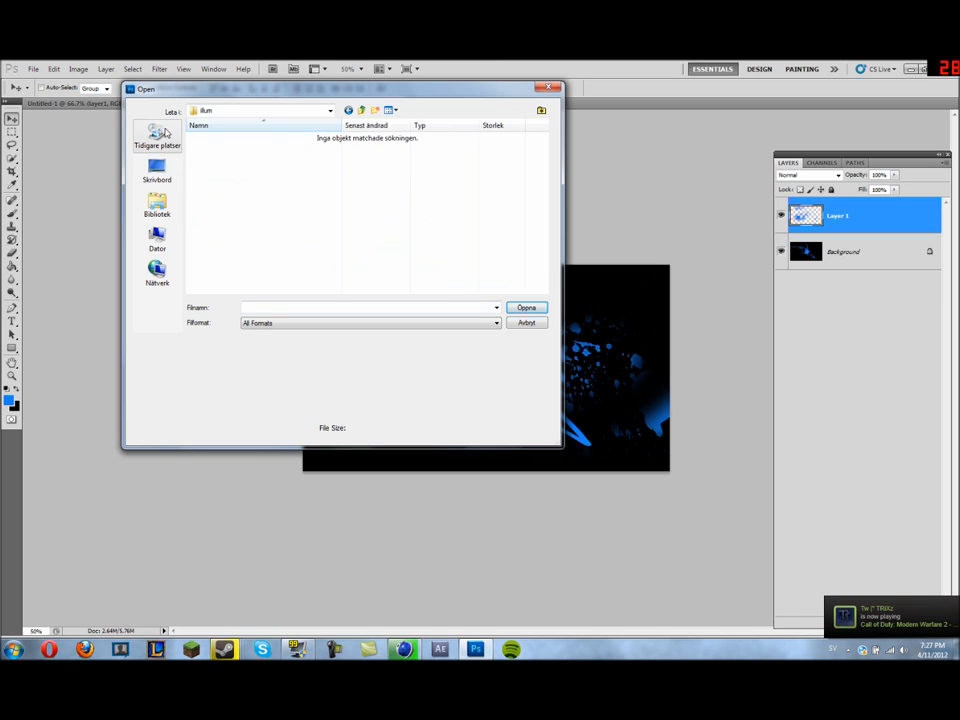
{"action": "left_click", "coordinate": [156, 172]}
{"action": "left_click", "coordinate": [157, 240]}
{"action": "double_click", "coordinate": [295, 153]}
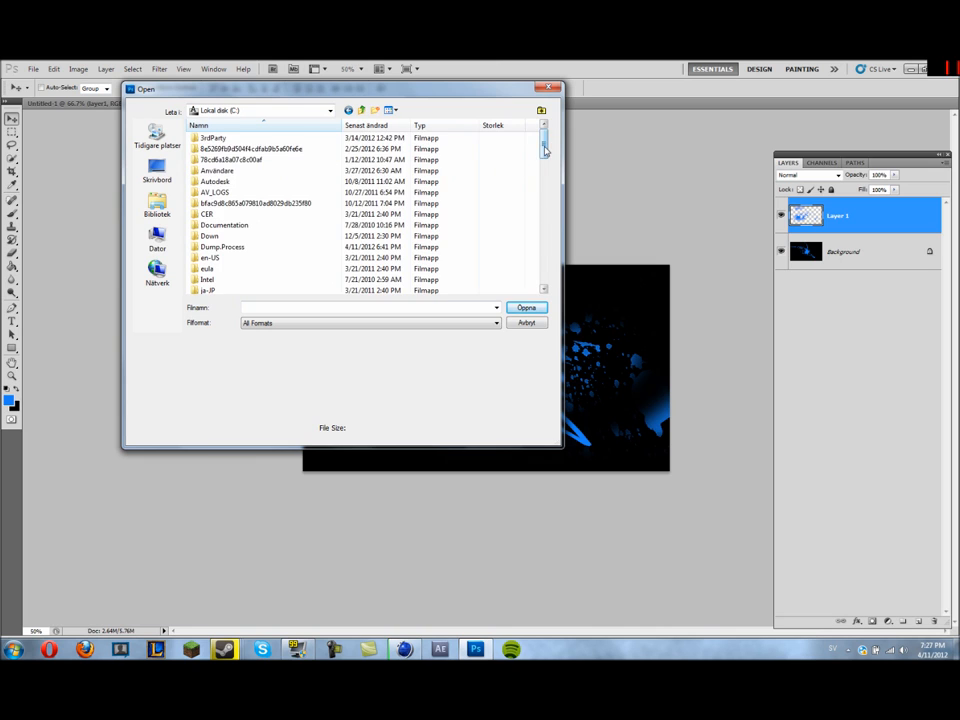
{"action": "left_click_drag", "start_coordinate": [544, 135], "coordinate": [543, 172]}
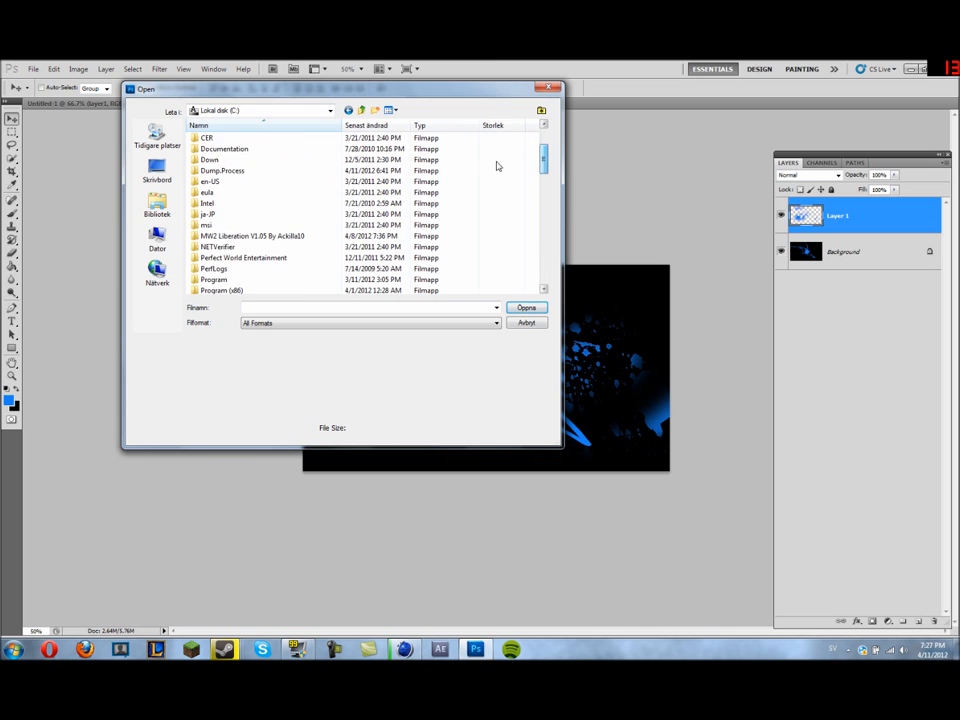
{"action": "double_click", "coordinate": [232, 172]}
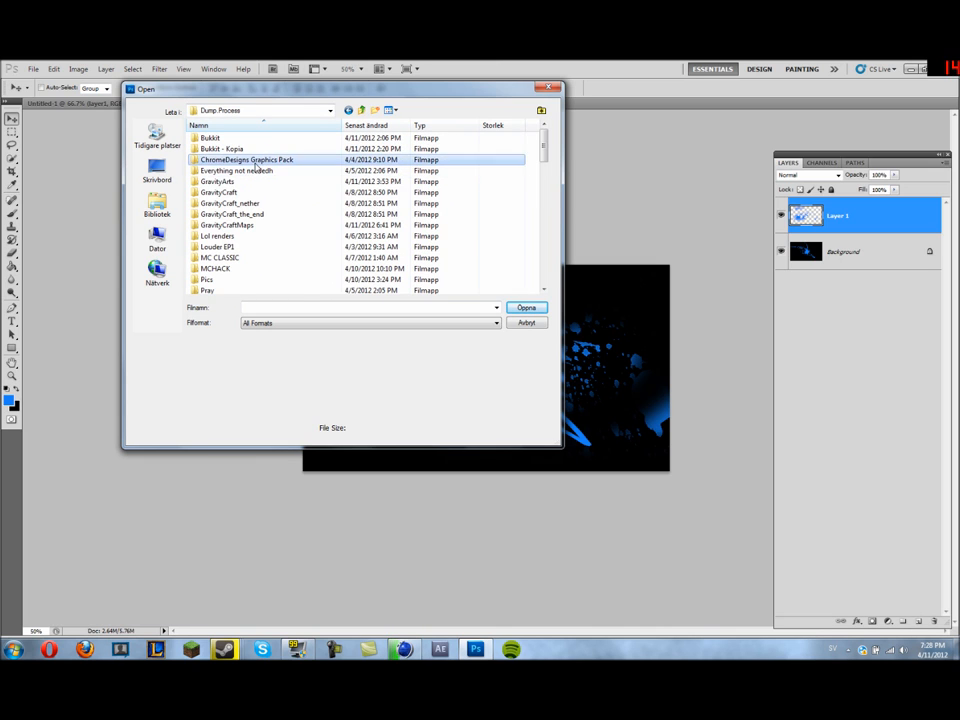
{"action": "double_click", "coordinate": [256, 162]}
{"action": "double_click", "coordinate": [280, 161]}
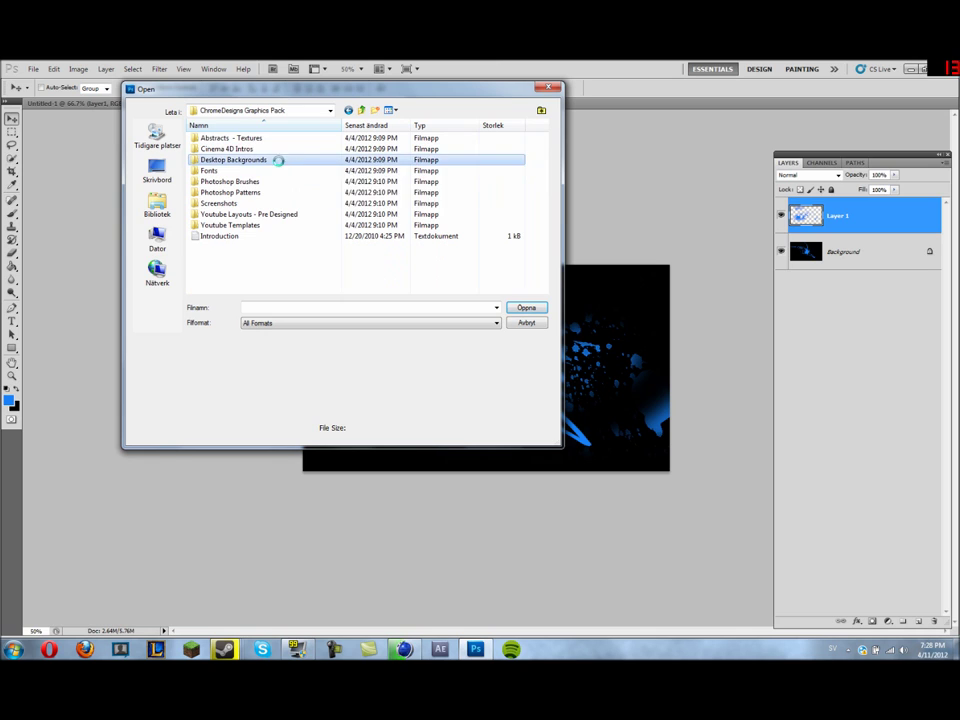
{"action": "left_click", "coordinate": [349, 112]}
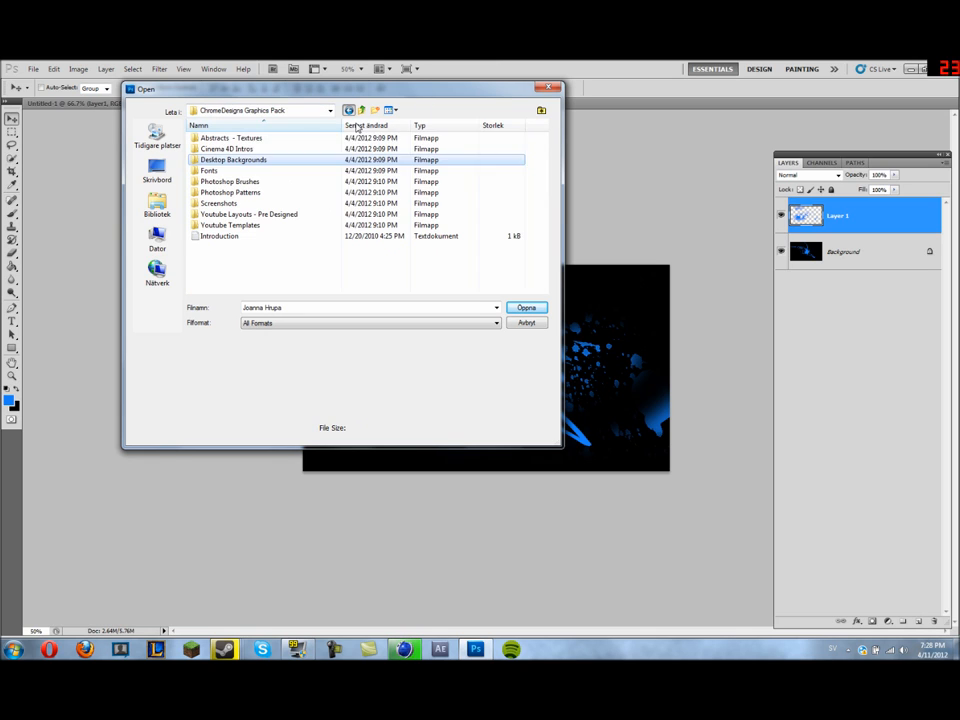
{"action": "double_click", "coordinate": [270, 138]}
Step: Preview textures 1 (3), 1 (6) and 1 (49), then open 1 (7).jpg
{"action": "left_click", "coordinate": [223, 180]}
{"action": "left_click", "coordinate": [277, 155]}
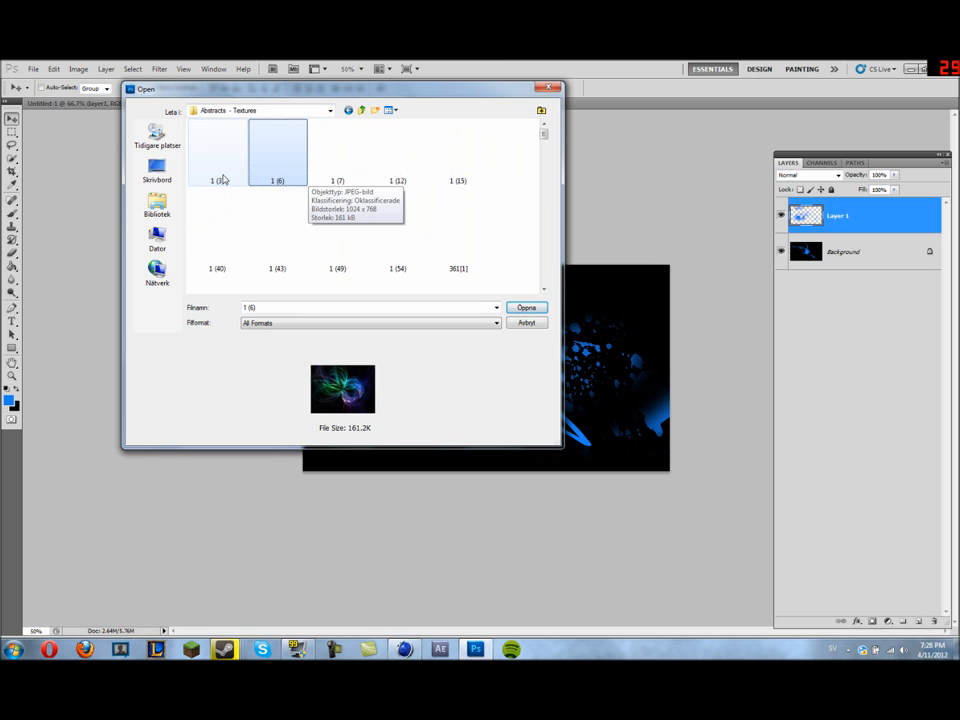
{"action": "left_click", "coordinate": [337, 240]}
{"action": "left_click", "coordinate": [337, 155]}
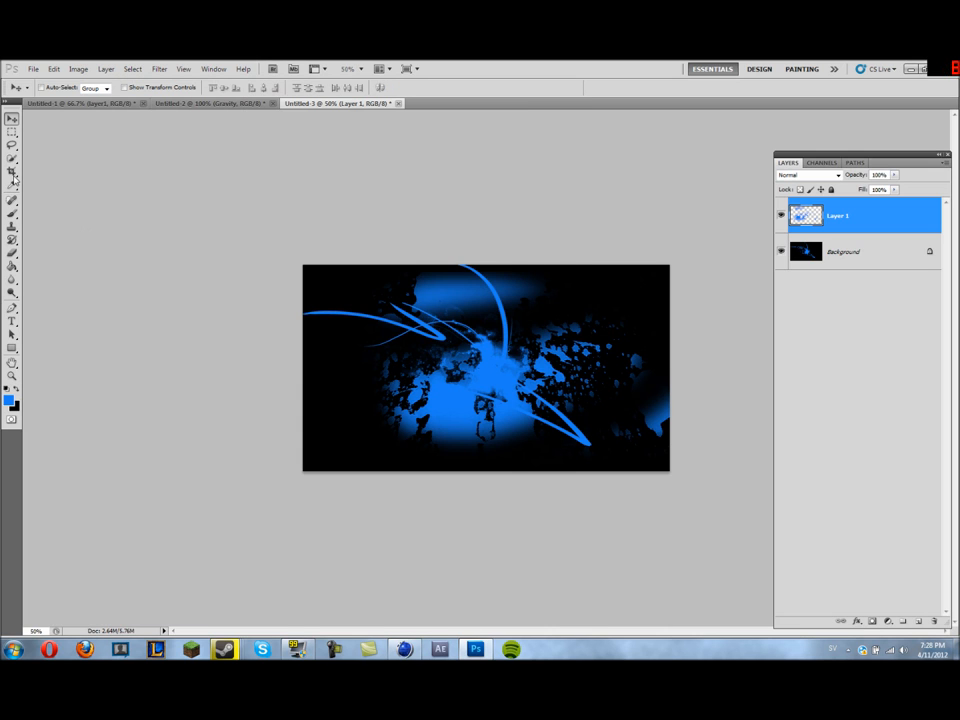
{"action": "left_click", "coordinate": [12, 131]}
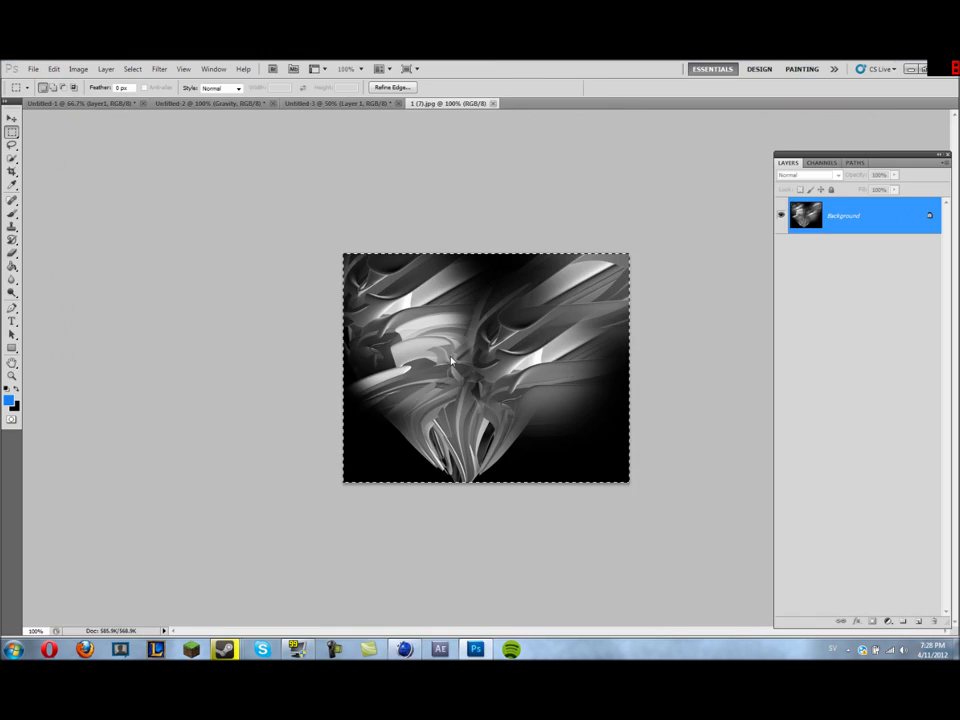
Step: Bring the texture into Untitled-3 as Layer 2 and Free Transform it larger over the right side
{"action": "left_click", "coordinate": [33, 69]}
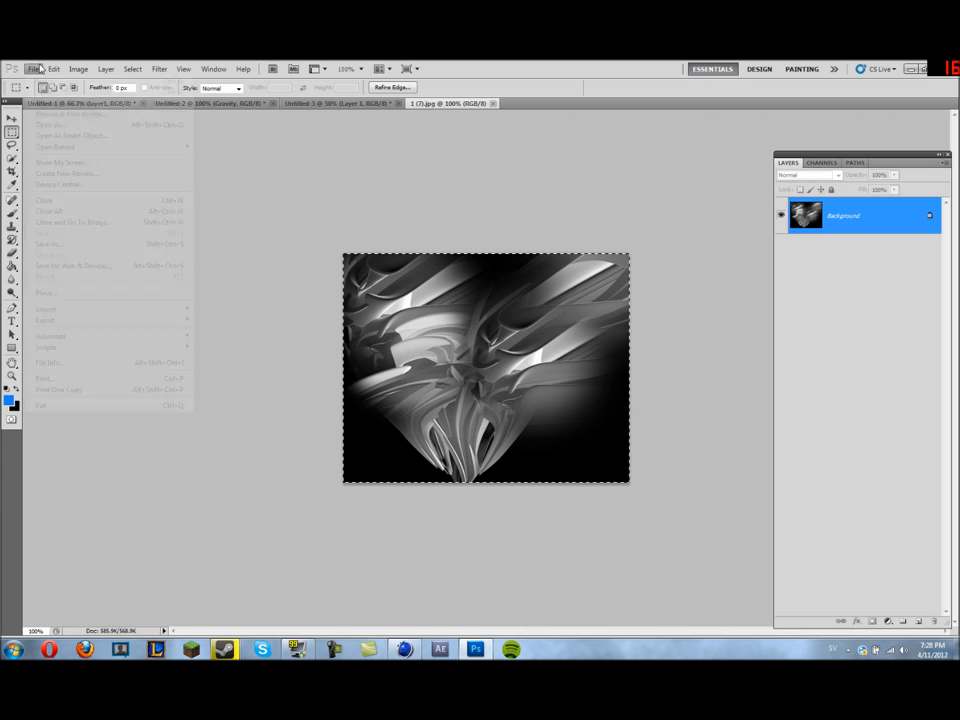
{"action": "left_click", "coordinate": [338, 104]}
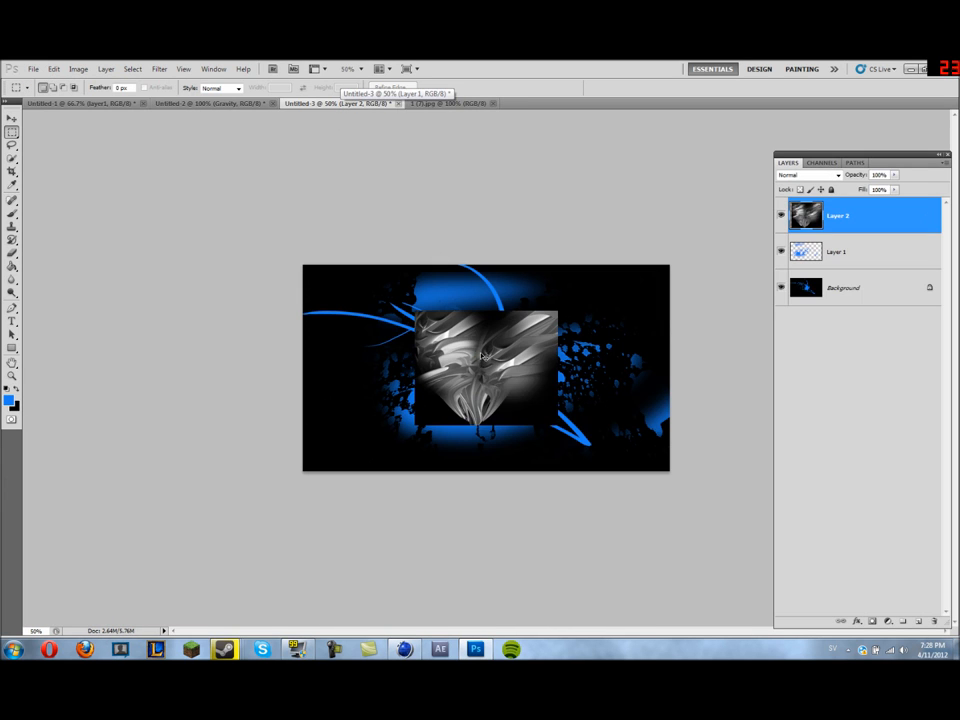
{"action": "right_click", "coordinate": [491, 378]}
{"action": "left_click", "coordinate": [532, 477]}
{"action": "left_click_drag", "start_coordinate": [559, 432], "coordinate": [669, 467]}
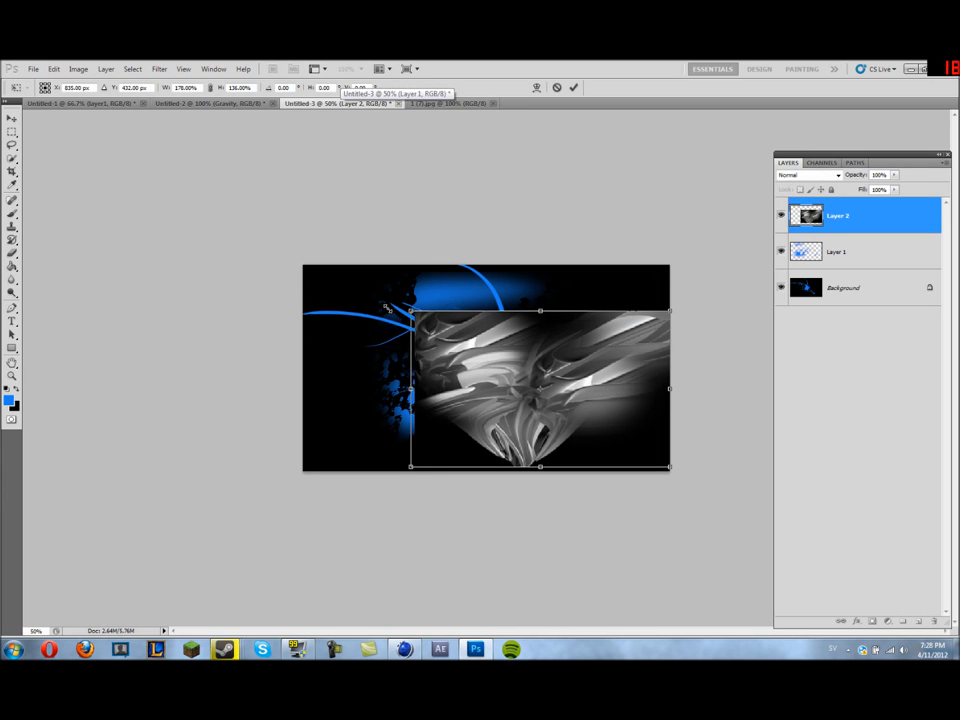